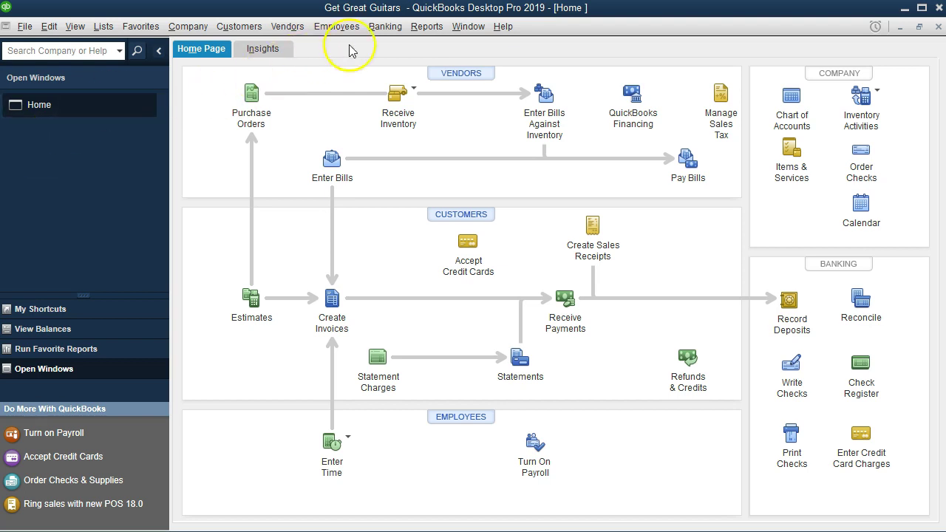
# - Open the Balance Sheet Standard report and set its as-of date to 12/31/2018
pyautogui.click(418, 30)
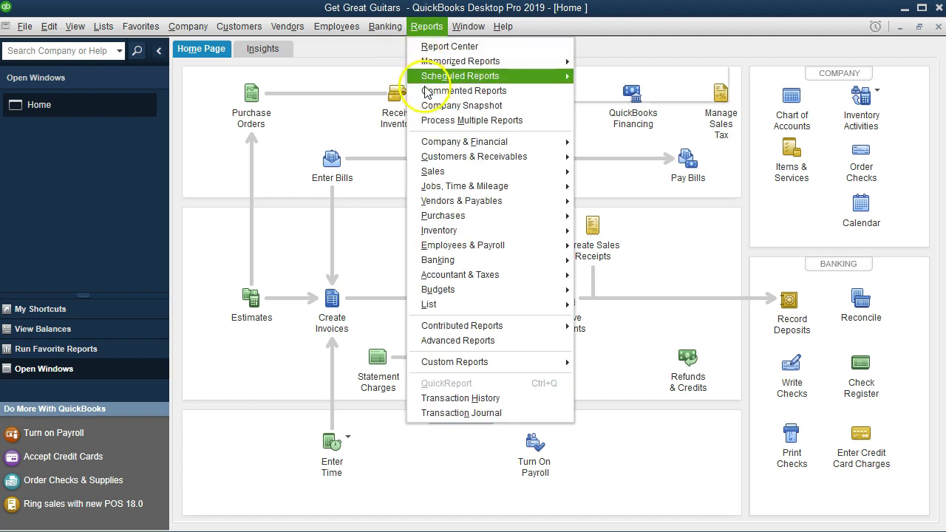
pyautogui.moveTo(510, 143)
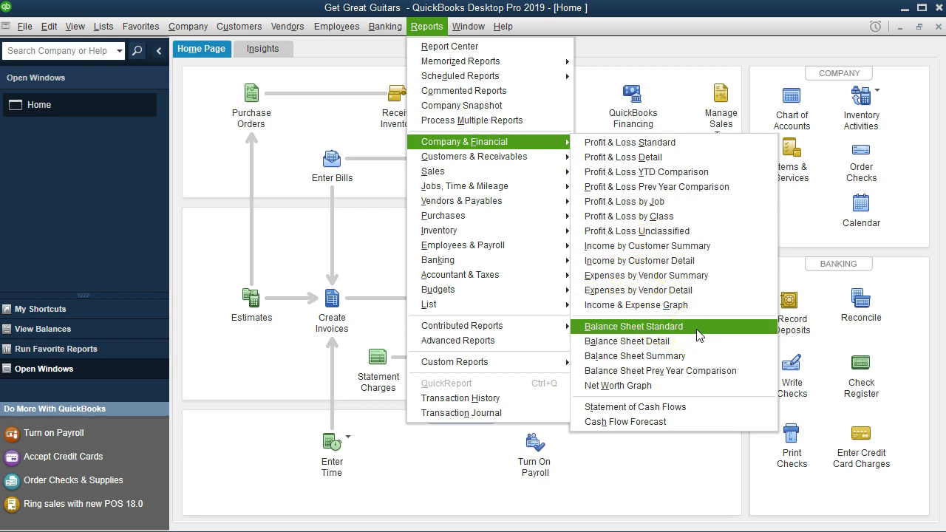
pyautogui.click(699, 335)
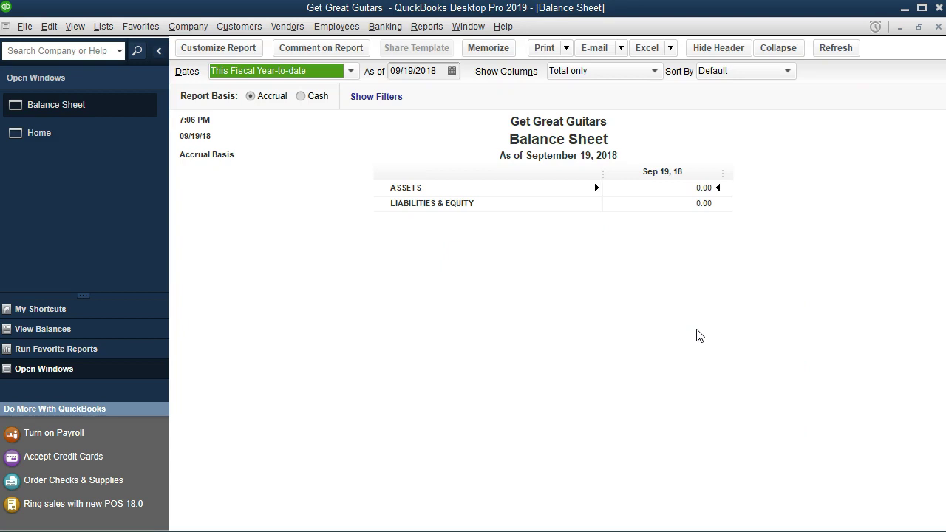
pyautogui.click(699, 336)
pyautogui.press('Tab')
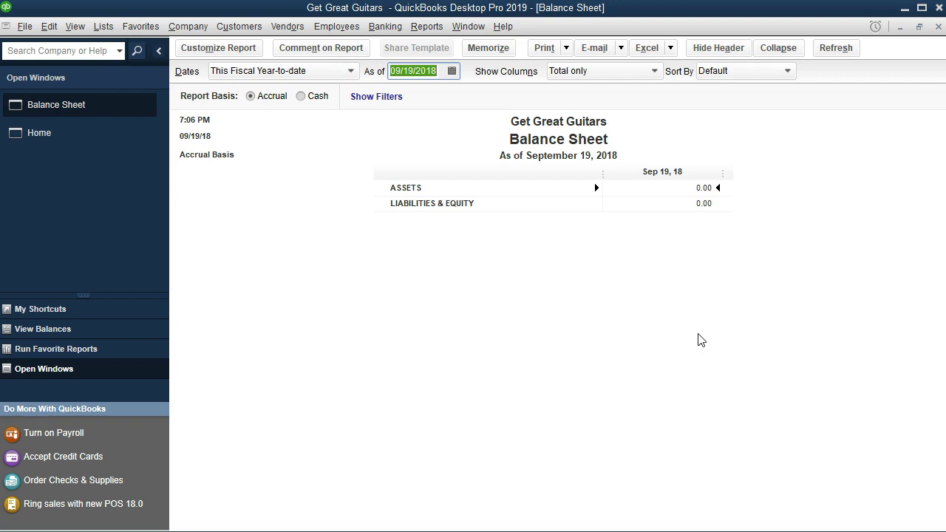
pyautogui.write('123118')
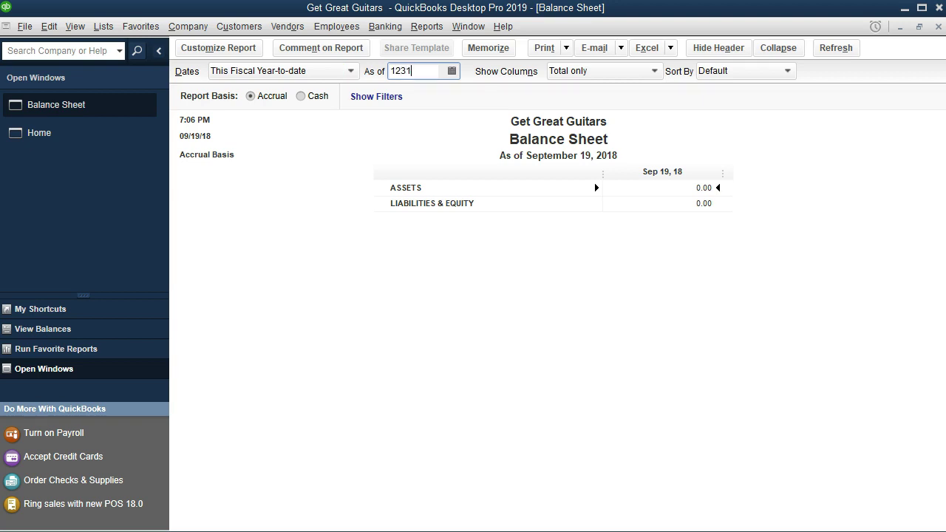
pyautogui.press('Tab')
# - Review the balance sheet's assets, liabilities and equity sections, including opening balance equity and net income
pyautogui.scroll(-1, 580, 334)
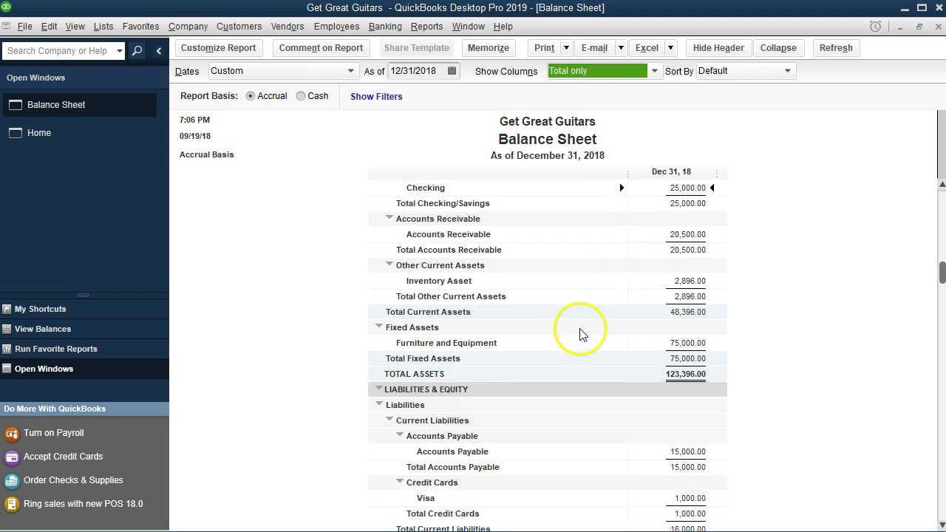
pyautogui.scroll(-1, 579, 332)
pyautogui.scroll(2, 572, 334)
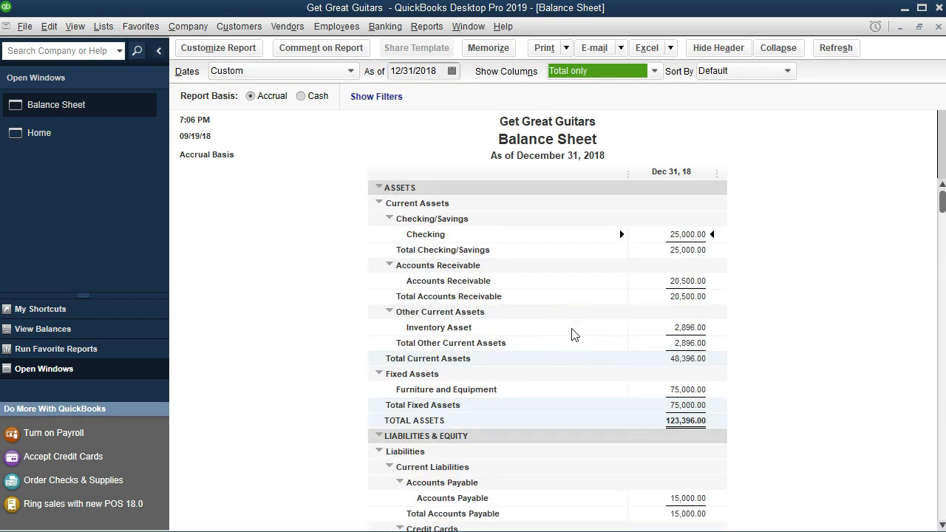
pyautogui.scroll(-1, 574, 334)
pyautogui.scroll(-4, 574, 334)
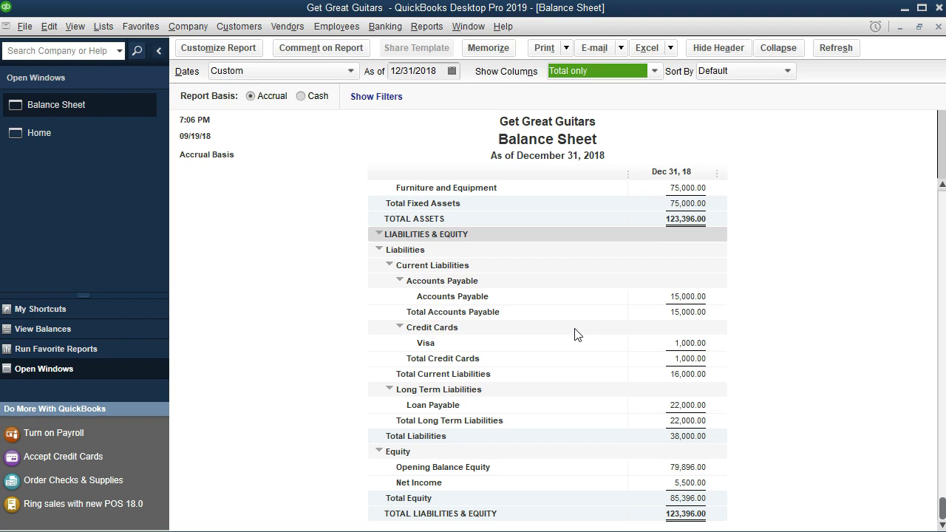
pyautogui.scroll(4, 577, 334)
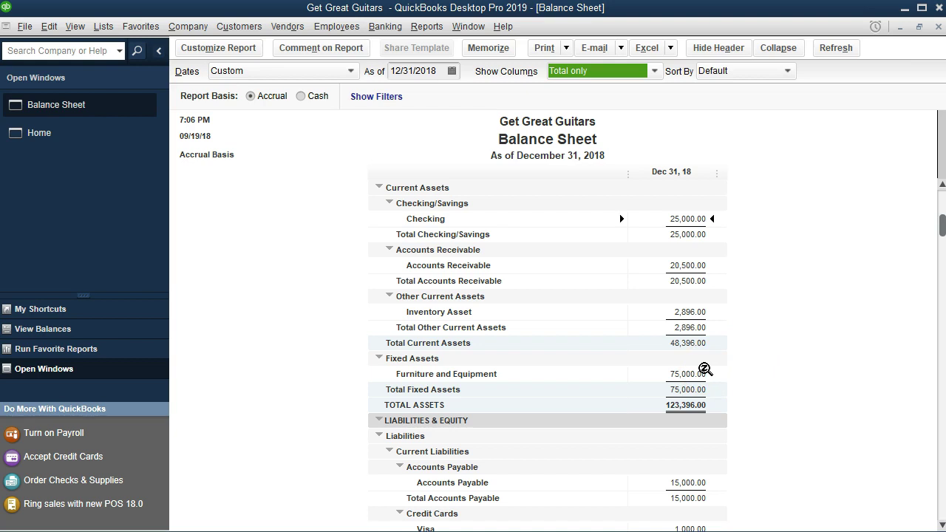
pyautogui.scroll(-4, 704, 368)
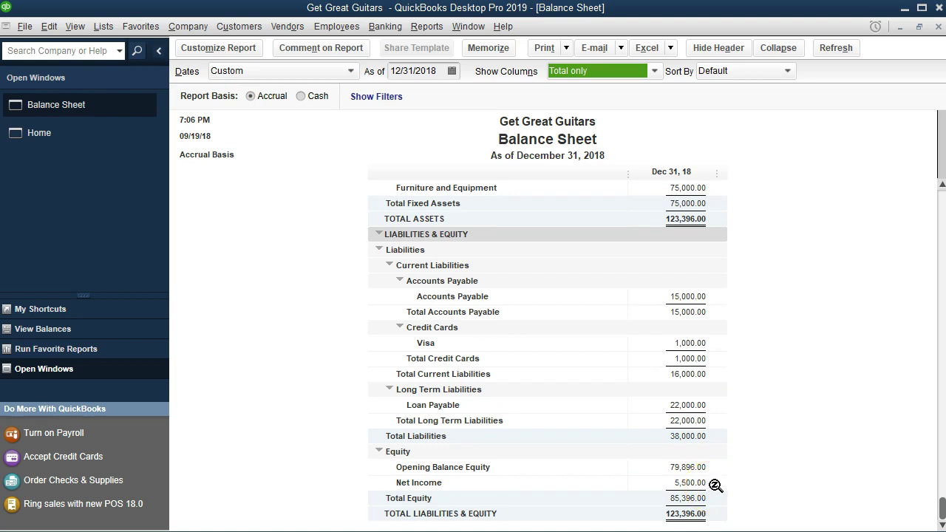
# - Open the Profit & Loss Standard report and set its date range from 01/01/2018 to 12/31/2018
pyautogui.click(428, 28)
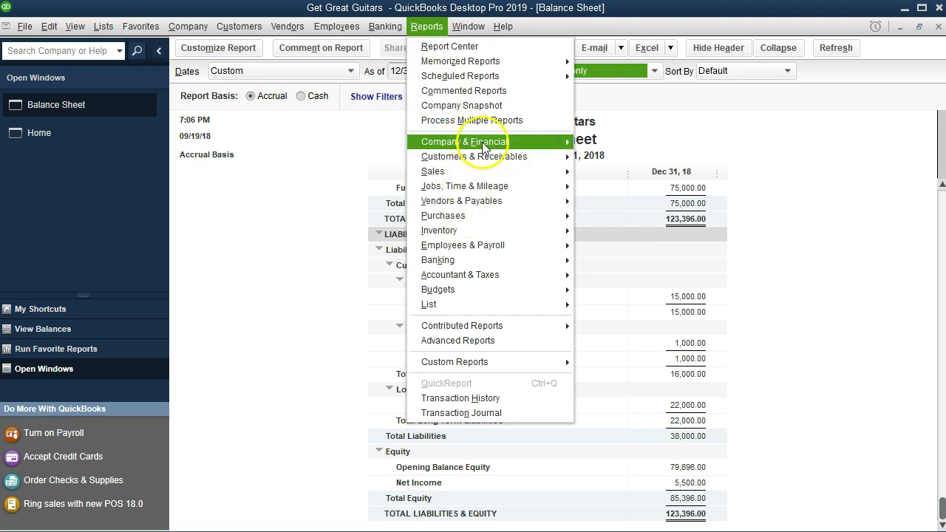
pyautogui.moveTo(570, 141)
pyautogui.click(576, 145)
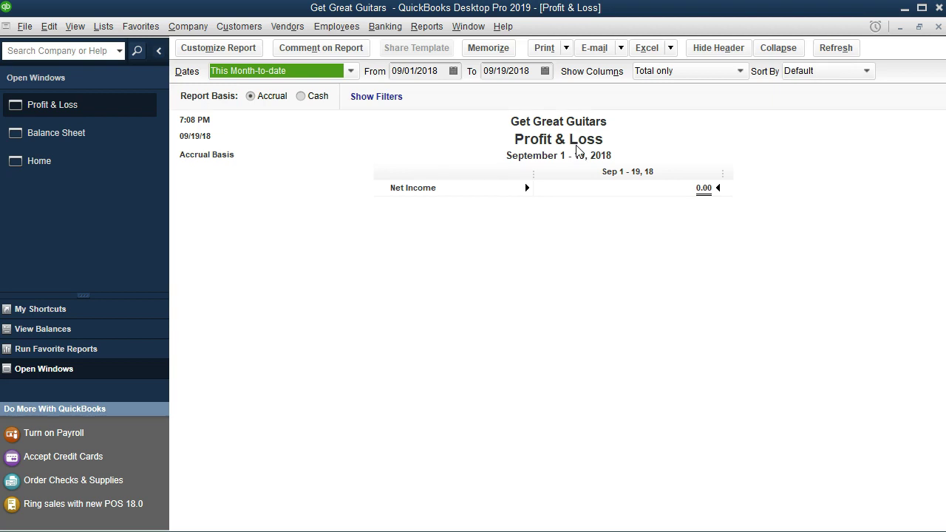
pyautogui.press('Tab')
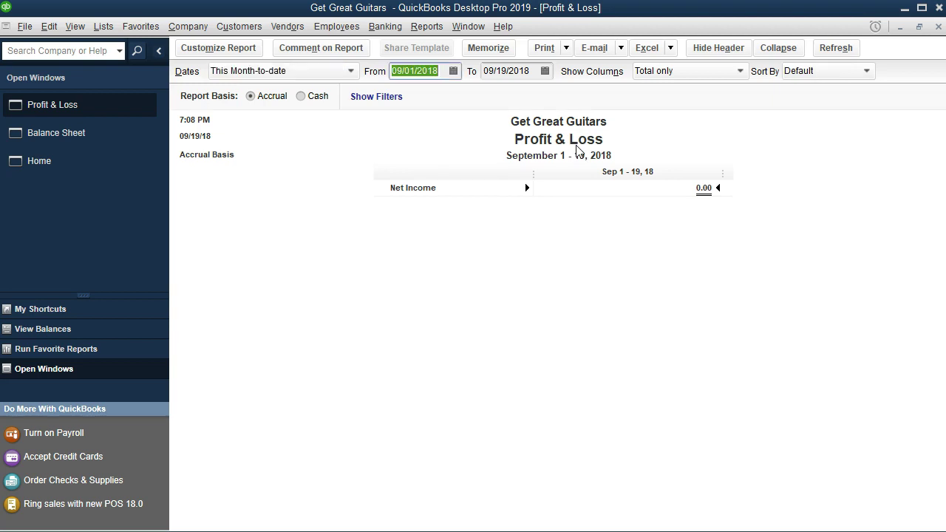
pyautogui.write('01')
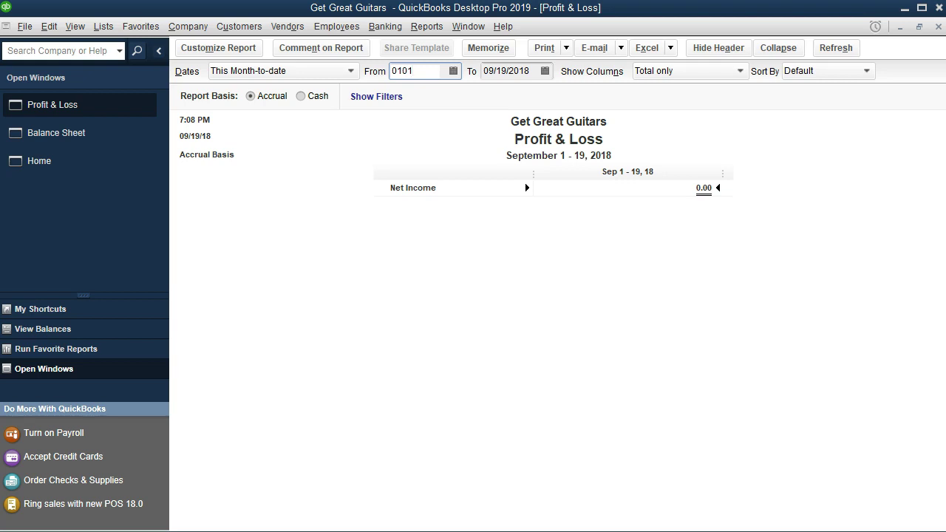
pyautogui.write('/01/201')
pyautogui.write('8')
pyautogui.press('Tab')
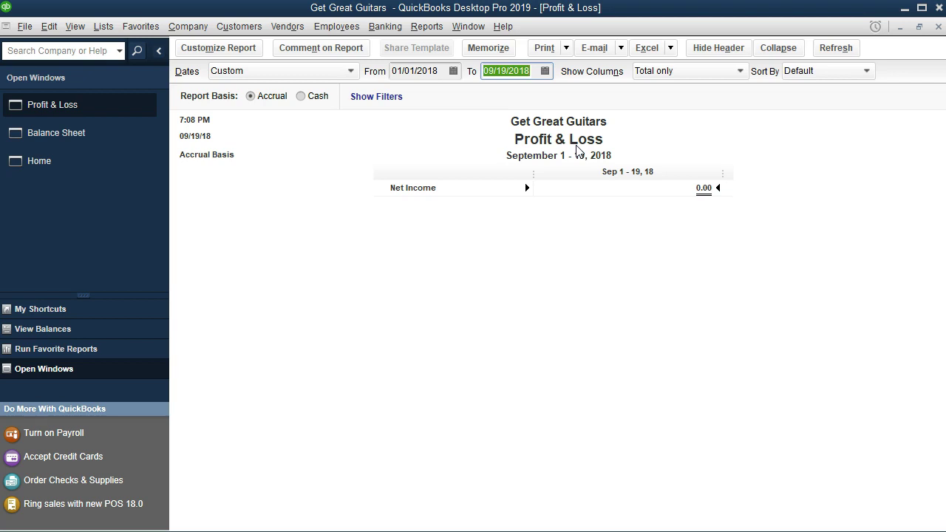
pyautogui.write('12')
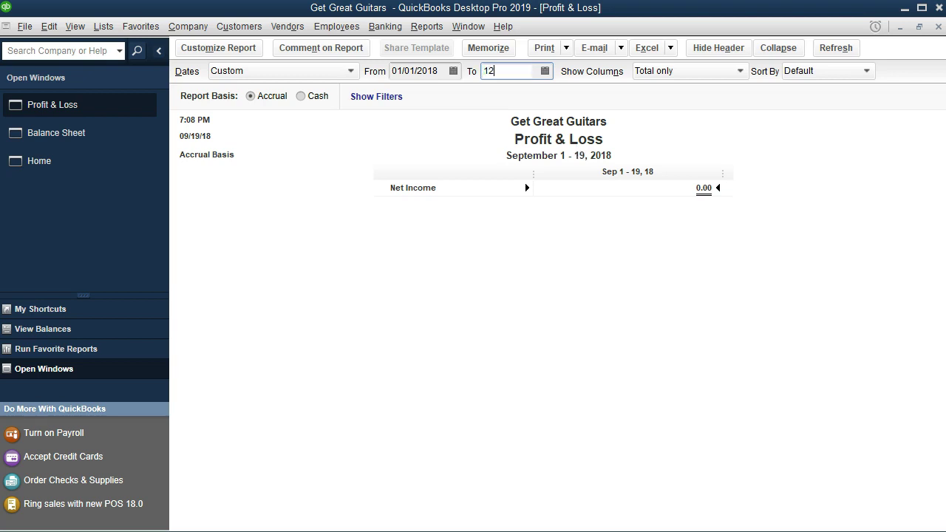
pyautogui.write('/31/2018')
pyautogui.press('Tab')
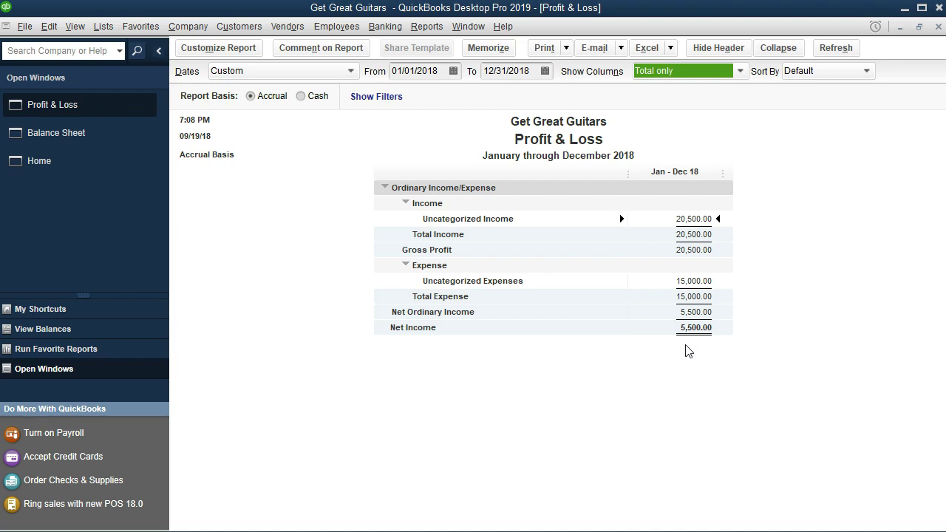
# - Return to the open balance sheet and set its as-of date to 12/31/2019
pyautogui.click(98, 142)
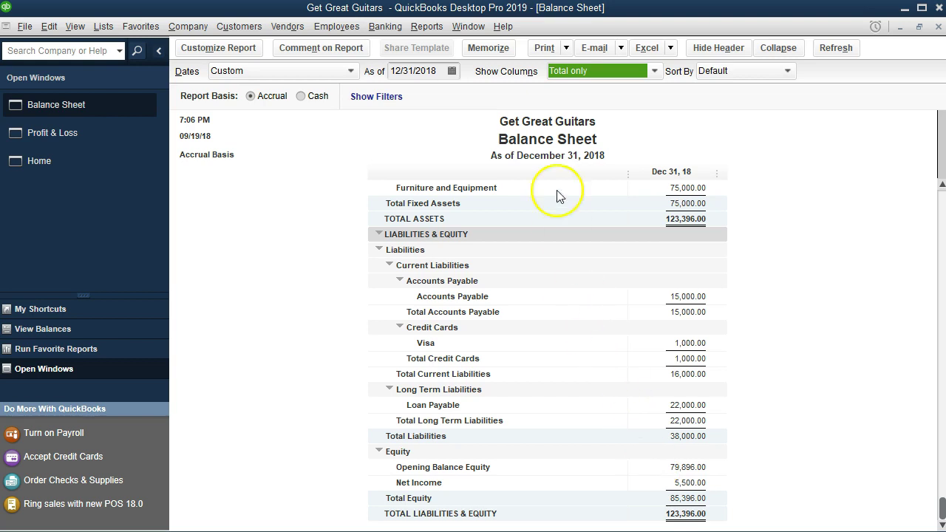
pyautogui.click(437, 71)
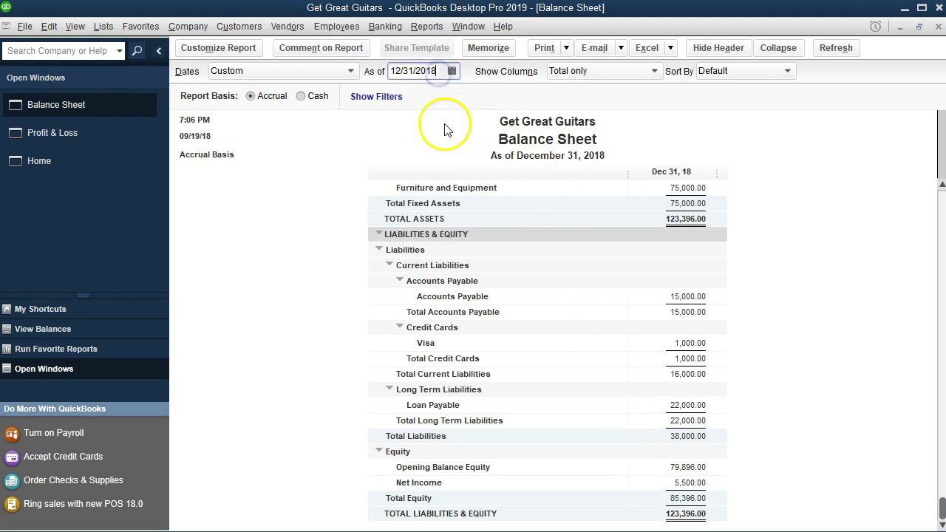
pyautogui.press('BackSpace')
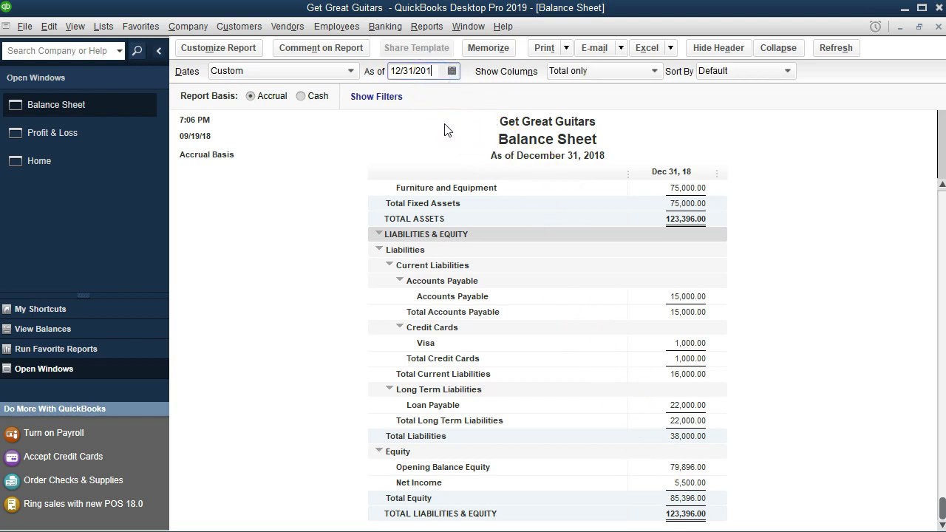
pyautogui.write('9')
pyautogui.click(462, 492)
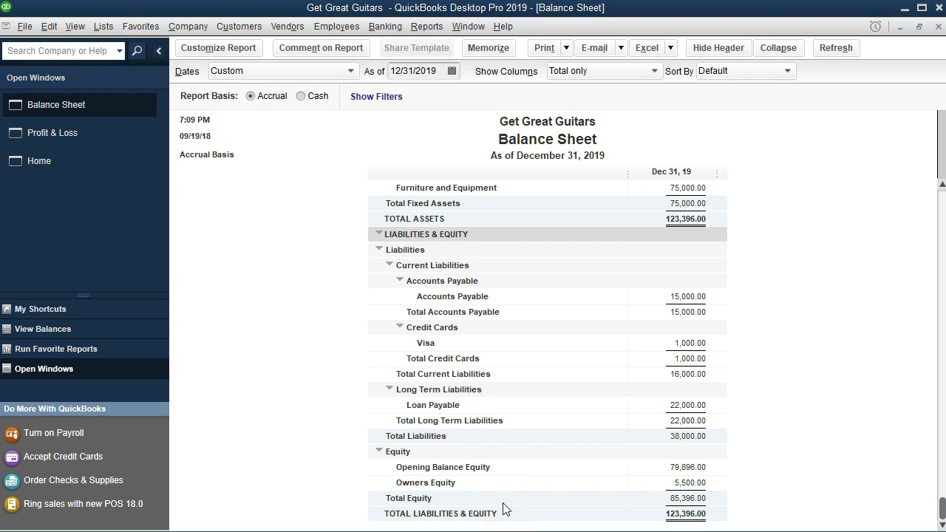
# - Set the balance sheet's as-of date to 12/31/2018 and review its asset, liability and equity balances
pyautogui.click(435, 69)
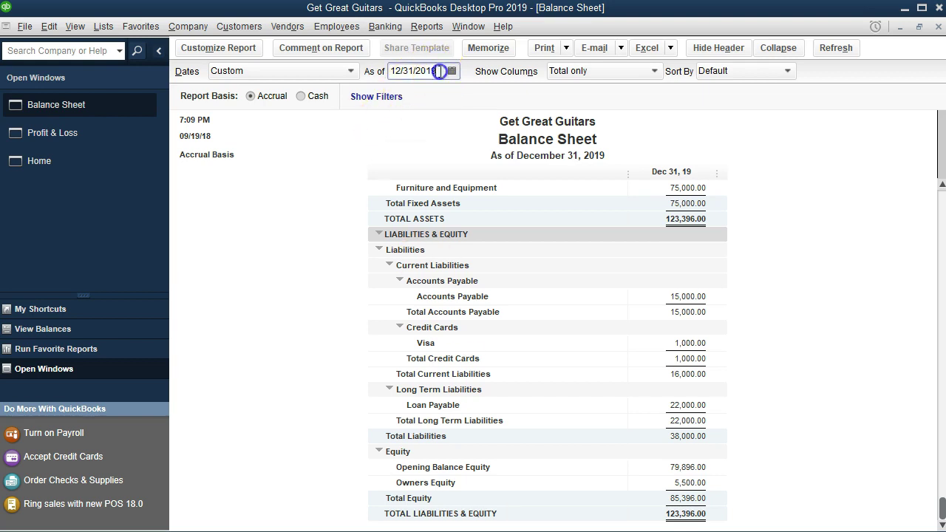
pyautogui.press('BackSpace')
pyautogui.write('8')
pyautogui.click(317, 325)
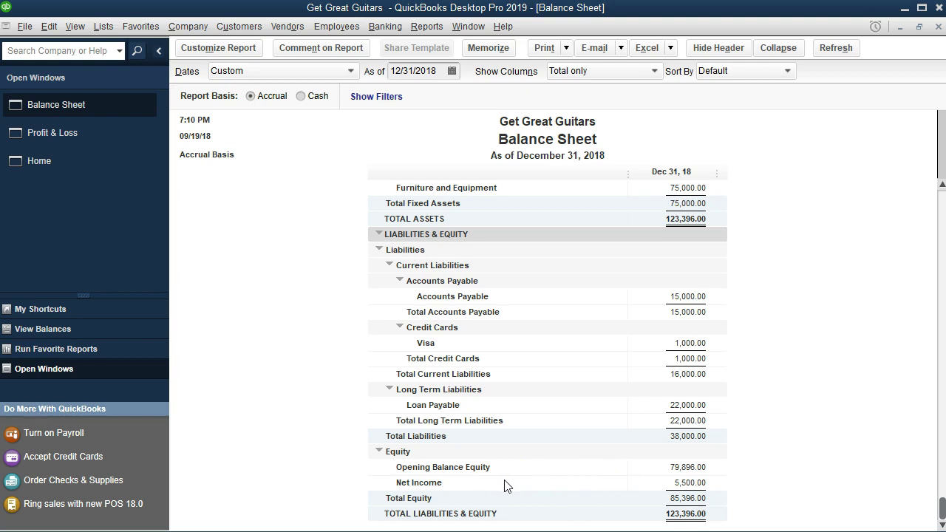
pyautogui.scroll(4, 504, 486)
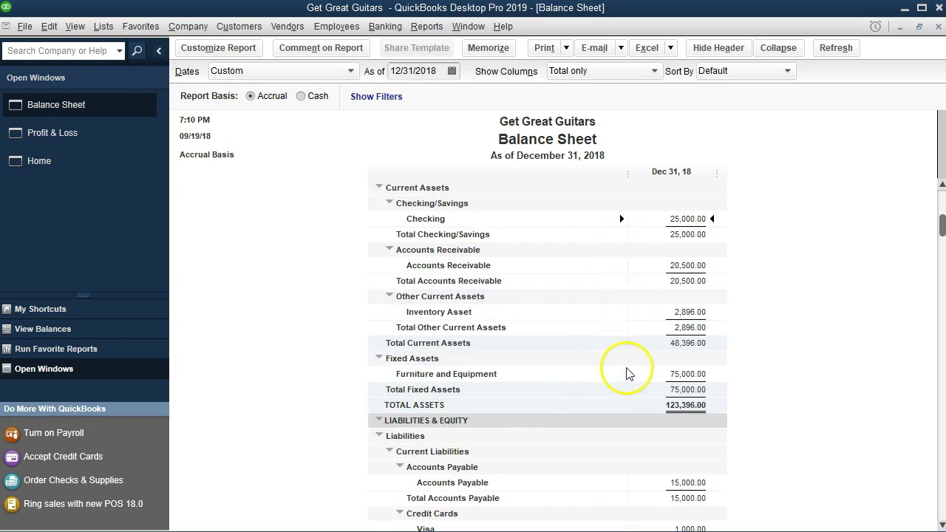
pyautogui.scroll(-1, 625, 377)
pyautogui.scroll(-3, 625, 379)
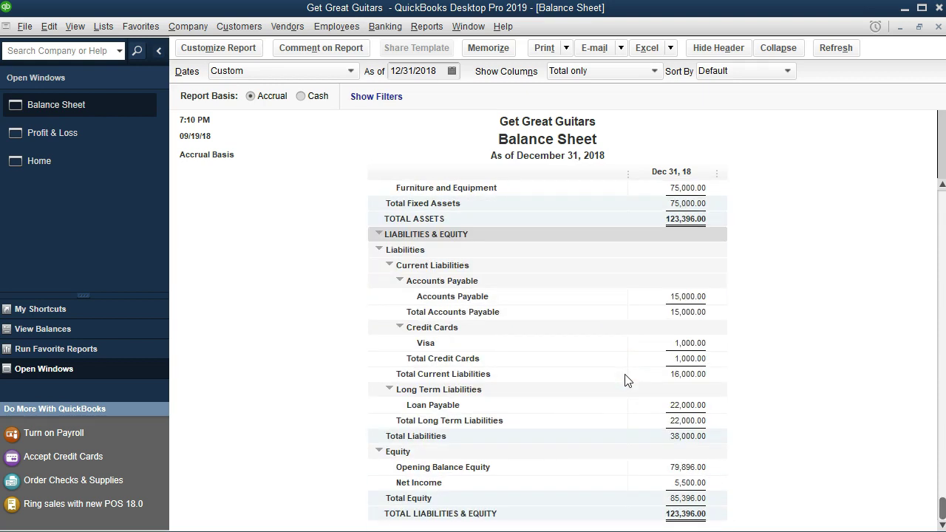
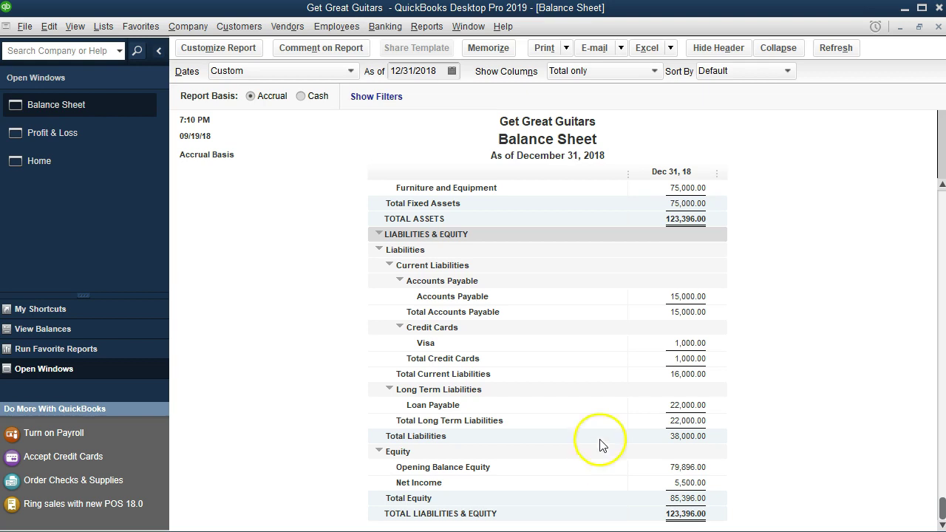
# - Open the Trial Balance report and set its date range from 01/01/2018 to 12/31/2018
pyautogui.click(426, 27)
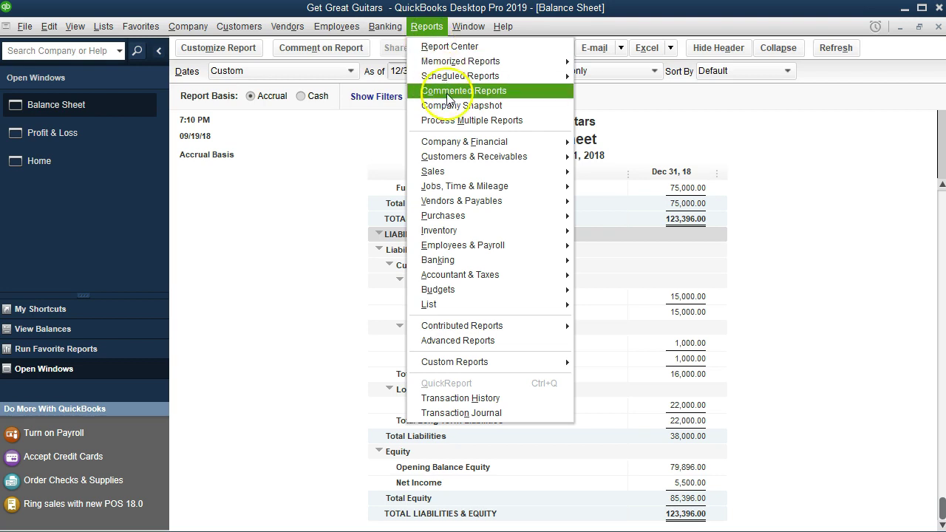
pyautogui.moveTo(458, 146)
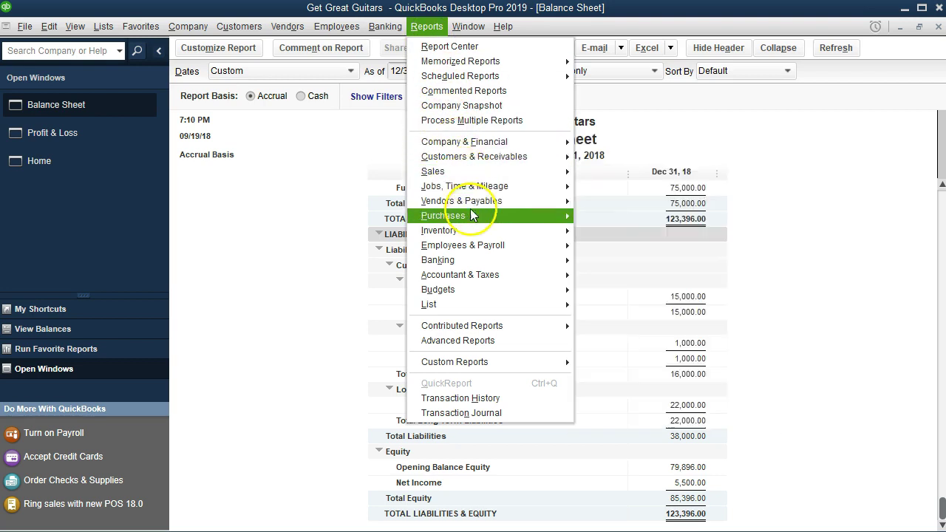
pyautogui.moveTo(570, 284)
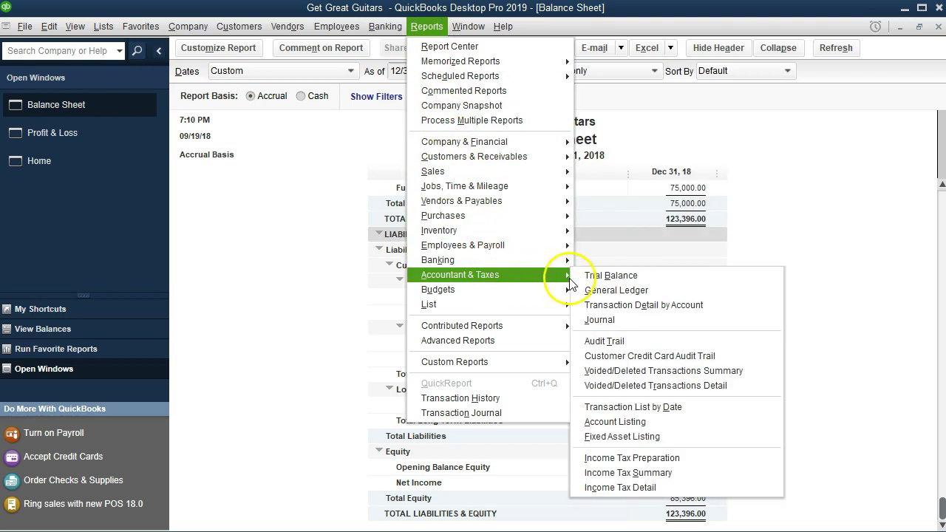
pyautogui.click(640, 276)
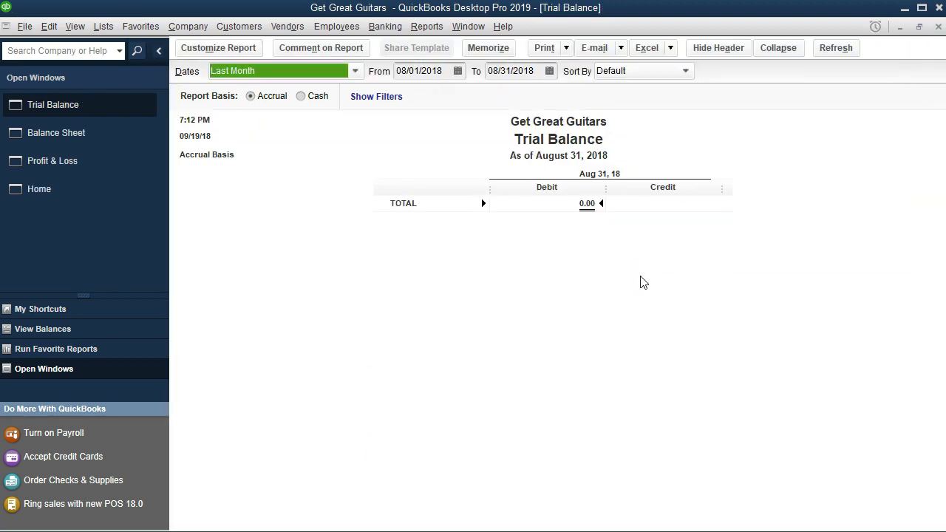
pyautogui.press('Tab')
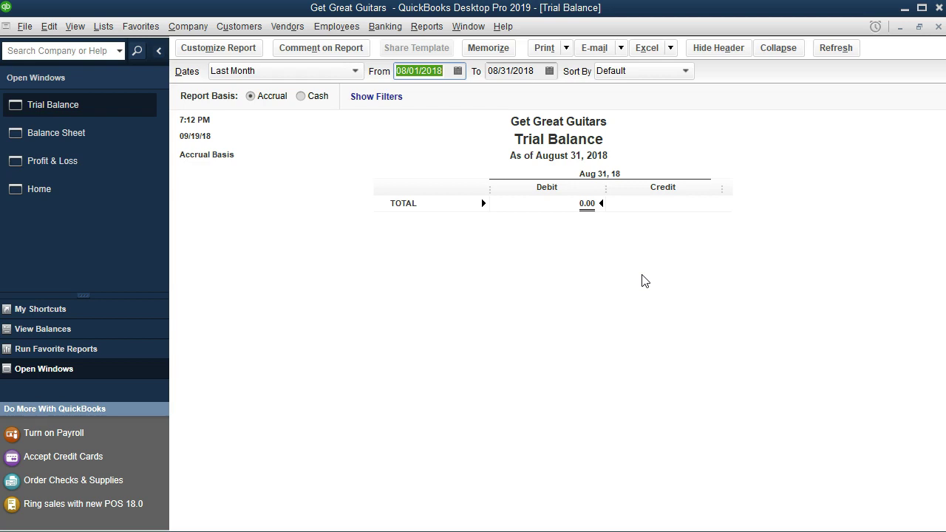
pyautogui.write('01')
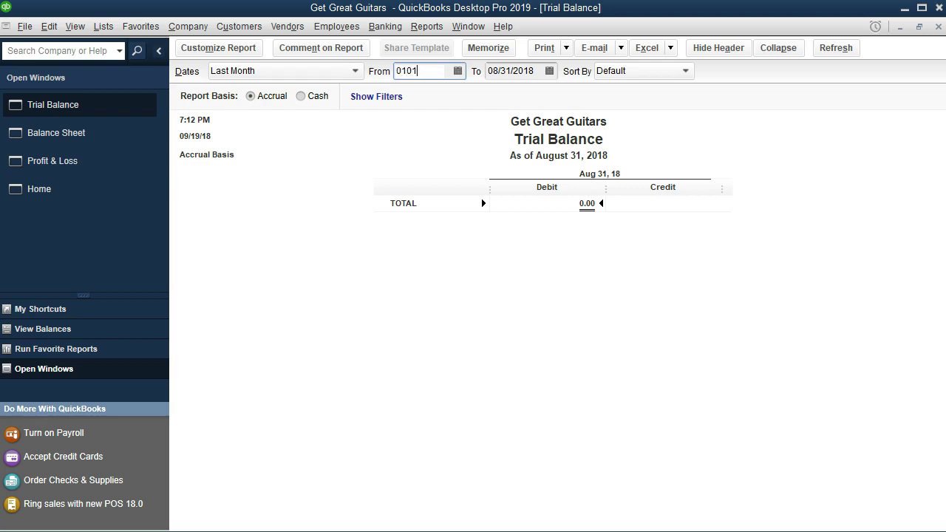
pyautogui.write('/01/2018')
pyautogui.press('Tab')
pyautogui.write('12/31/2018')
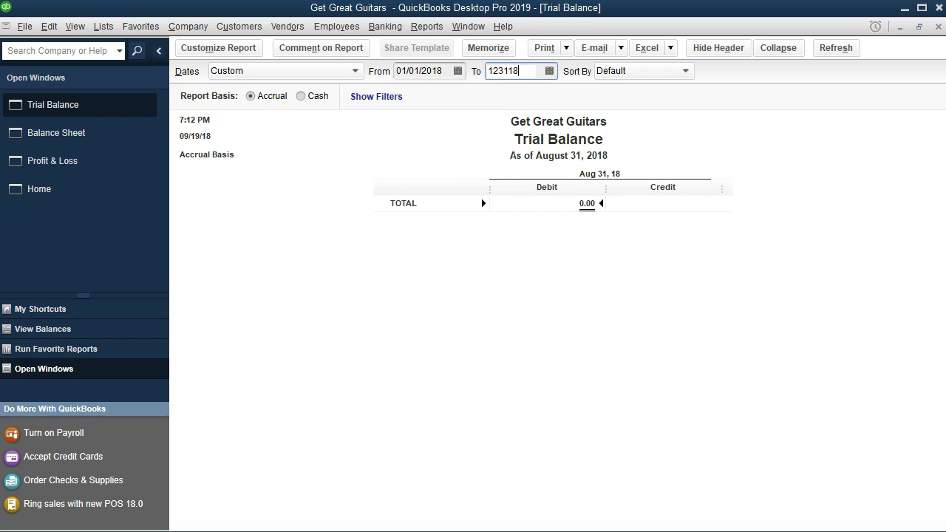
pyautogui.press('Tab')
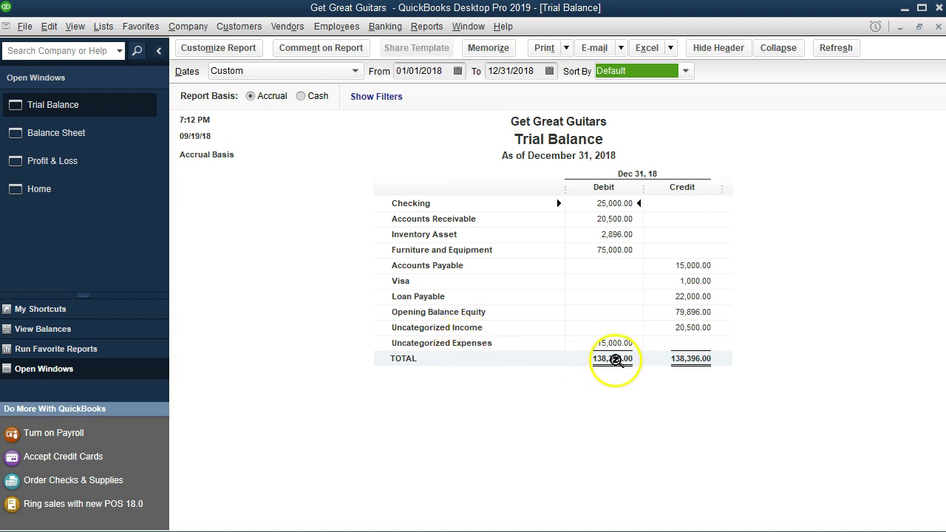
# - Set the Trial Balance date range from 01/01/2019 to 12/31/2019 and review the Opening Balance Equity and Owners Equity lines
pyautogui.click(447, 71)
pyautogui.press('BackSpace')
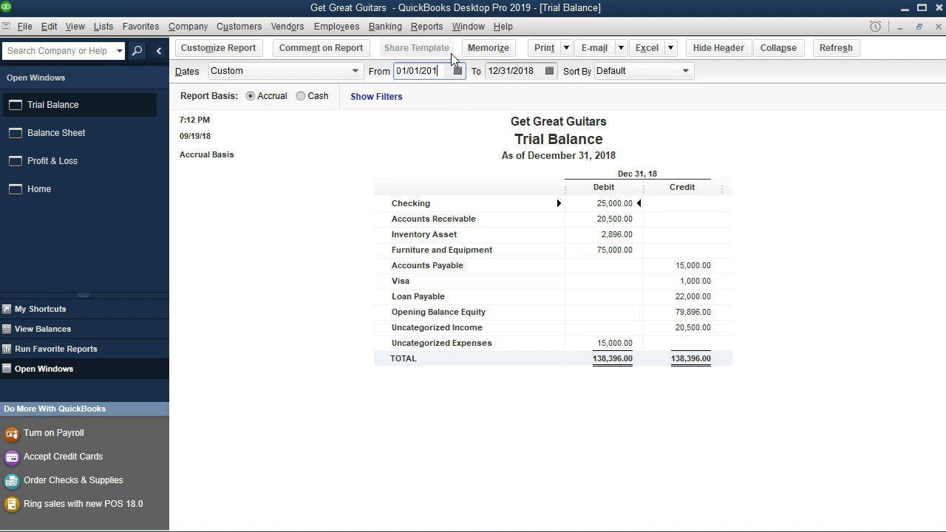
pyautogui.write('9')
pyautogui.click(537, 71)
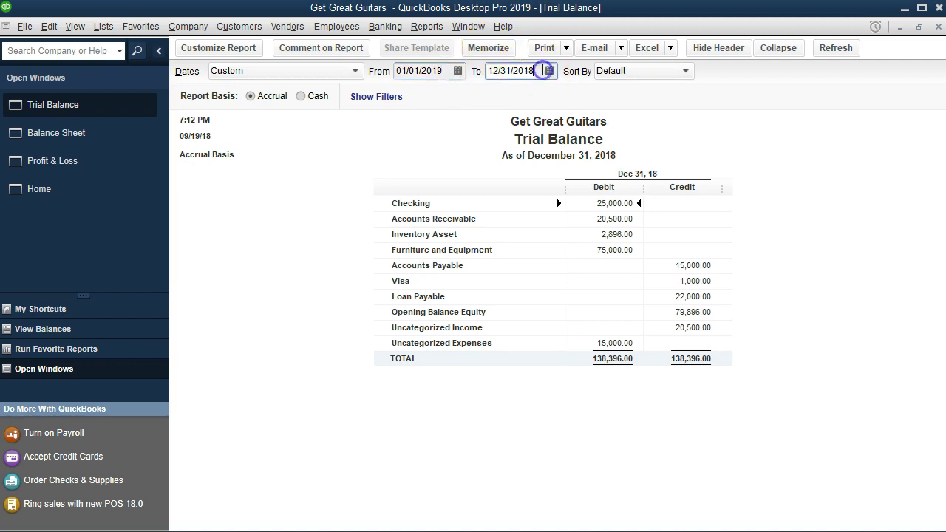
pyautogui.press('BackSpace')
pyautogui.write('9')
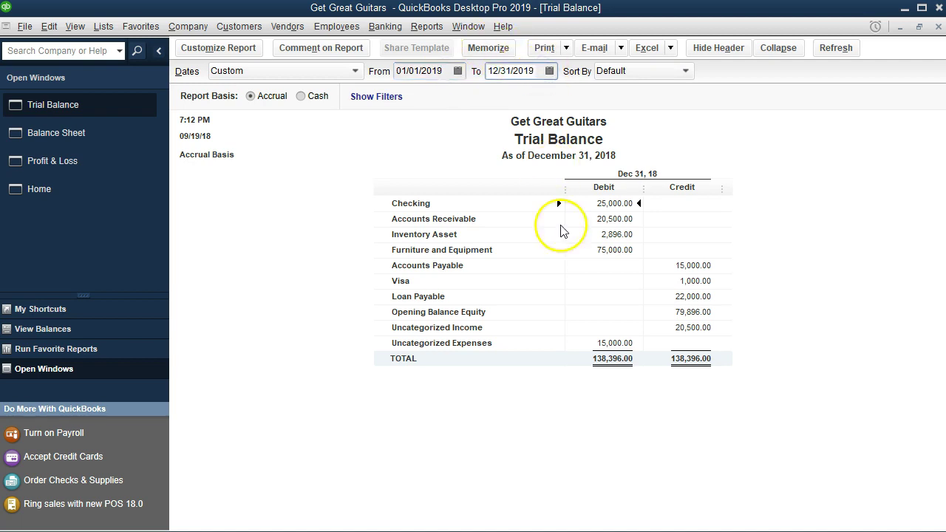
pyautogui.click(554, 378)
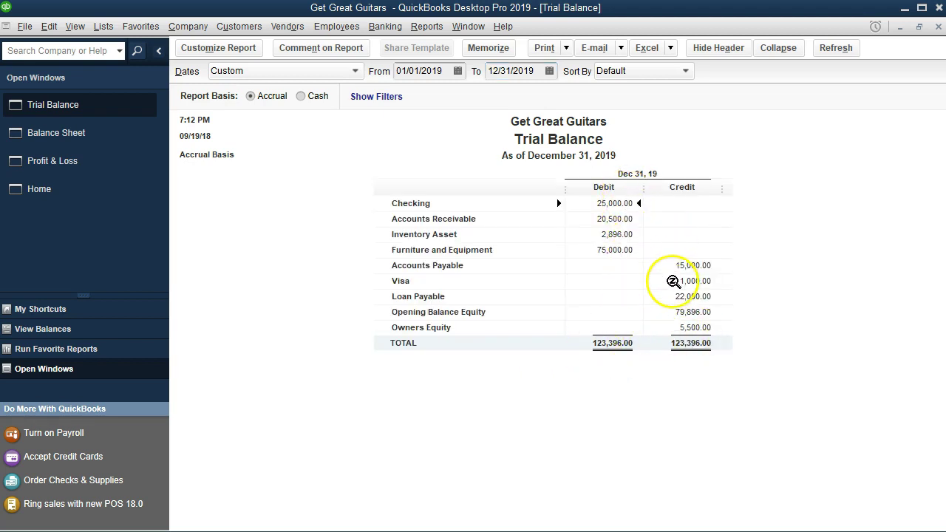
pyautogui.click(707, 317)
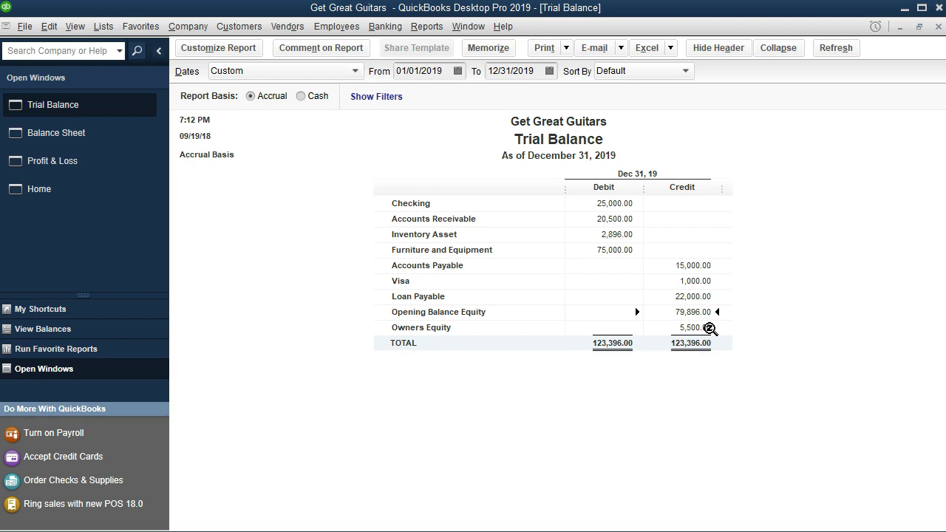
pyautogui.click(710, 328)
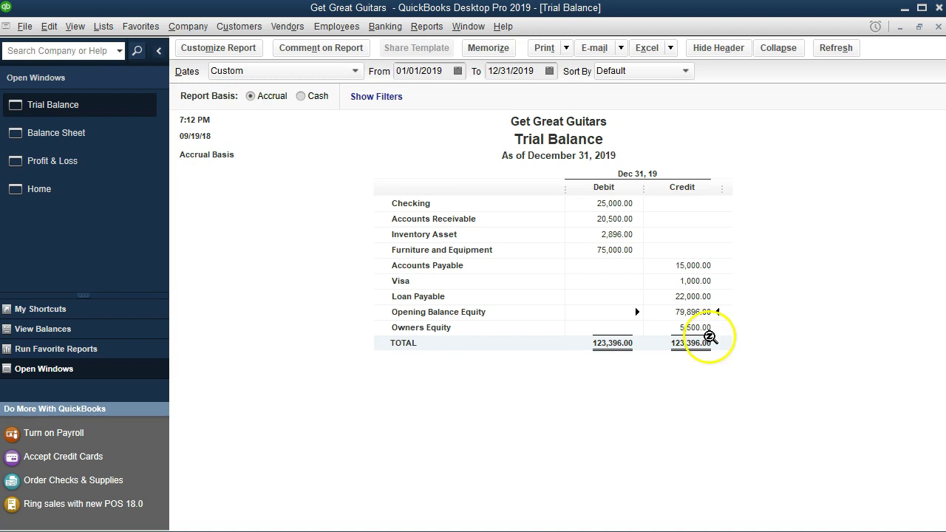
pyautogui.click(695, 314)
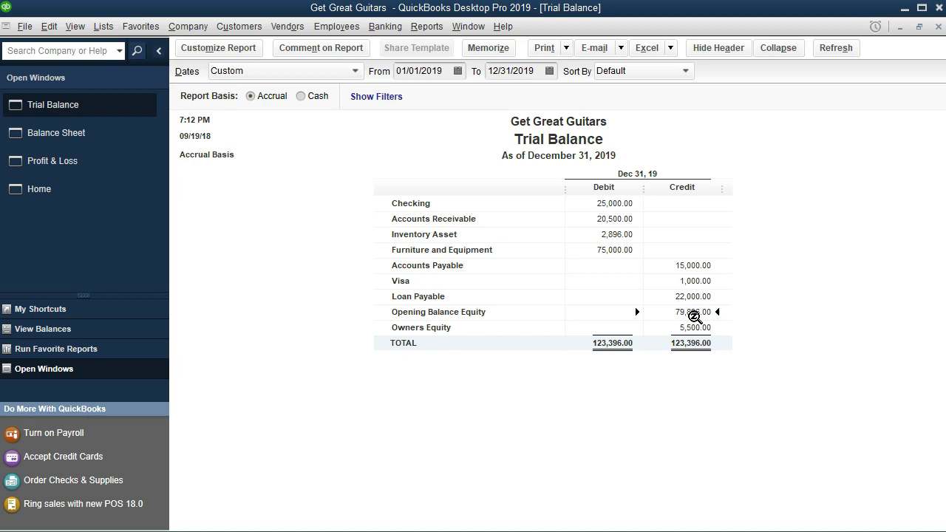
# - Open the Chart of Accounts and open the register of the Opening Balance Equity account
pyautogui.click(398, 31)
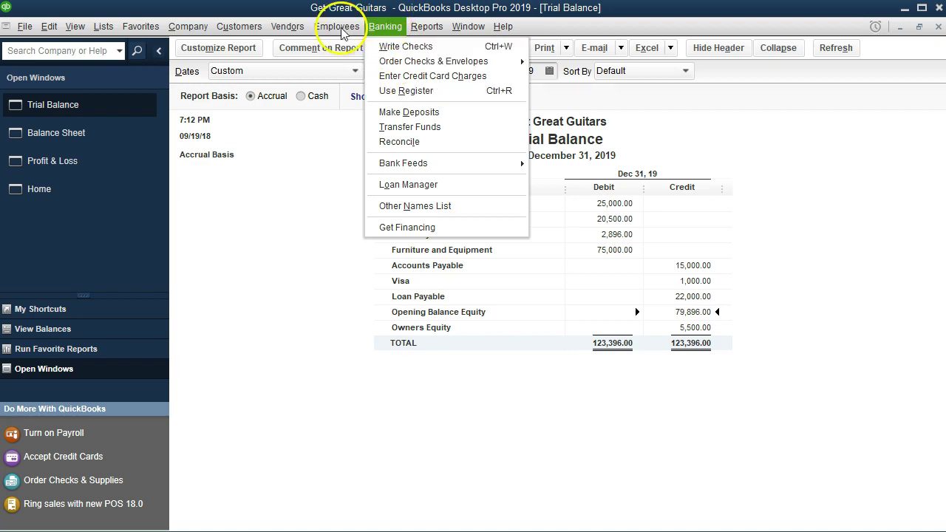
pyautogui.moveTo(140, 29)
pyautogui.moveTo(104, 29)
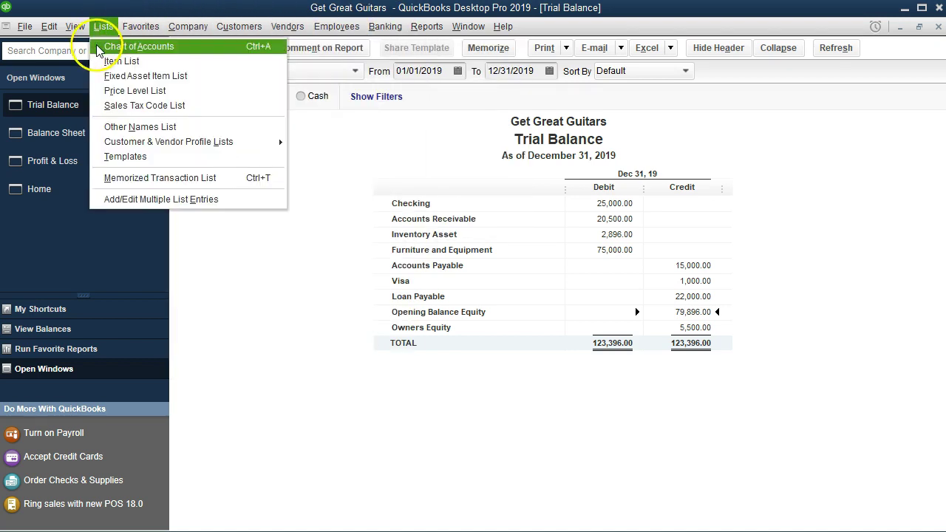
pyautogui.click(196, 49)
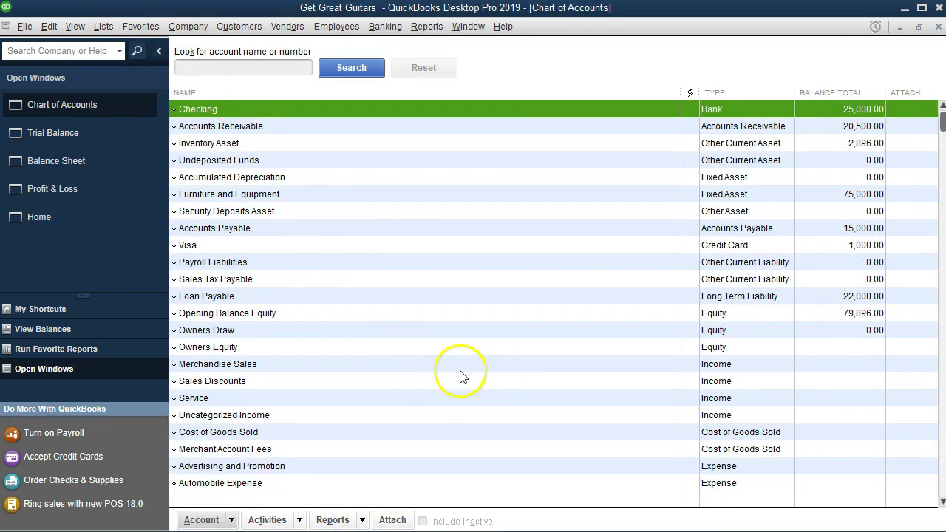
pyautogui.click(276, 350)
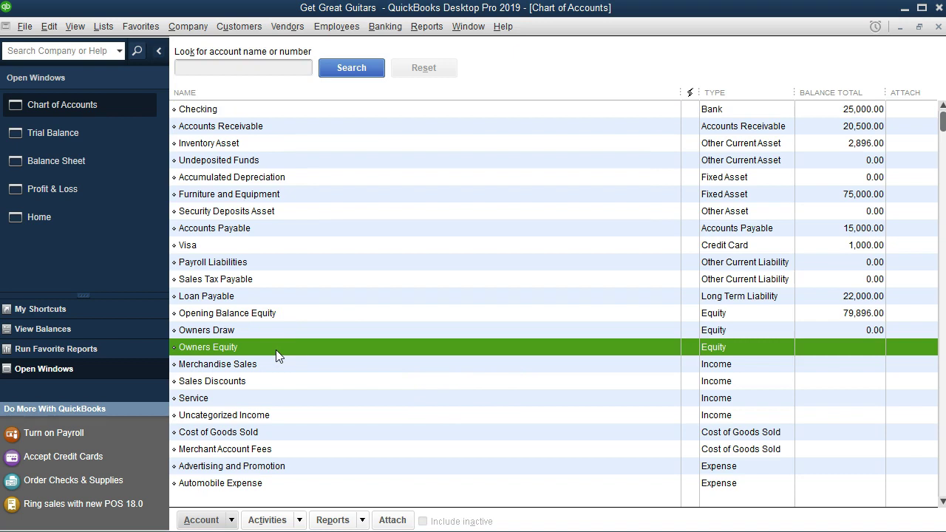
pyautogui.click(291, 313)
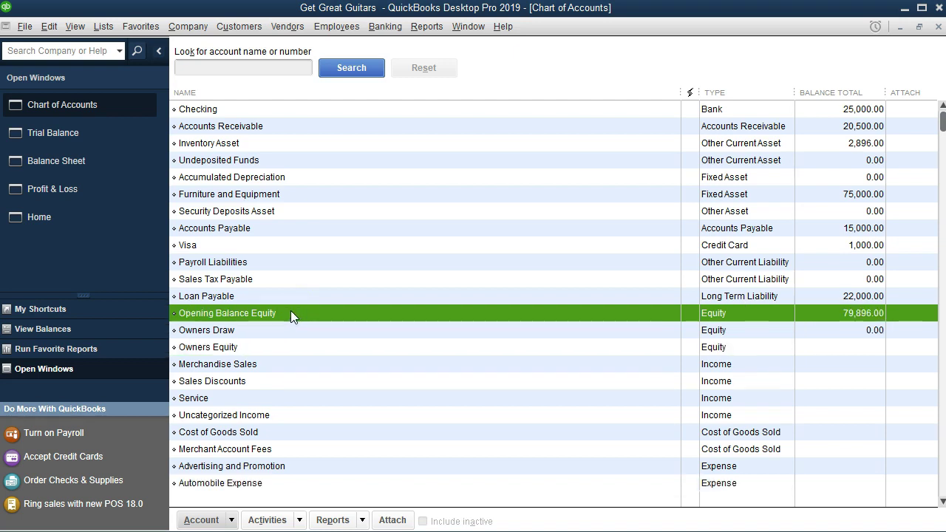
pyautogui.doubleClick(290, 313)
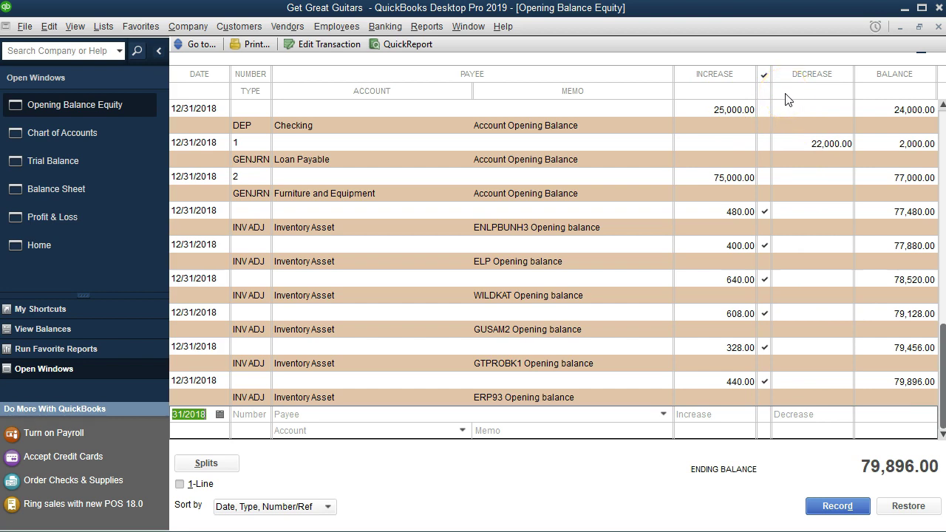
# - Start a new register entry dated 12/31/2018 that decreases Opening Balance Equity by 79,896.00
pyautogui.click(799, 414)
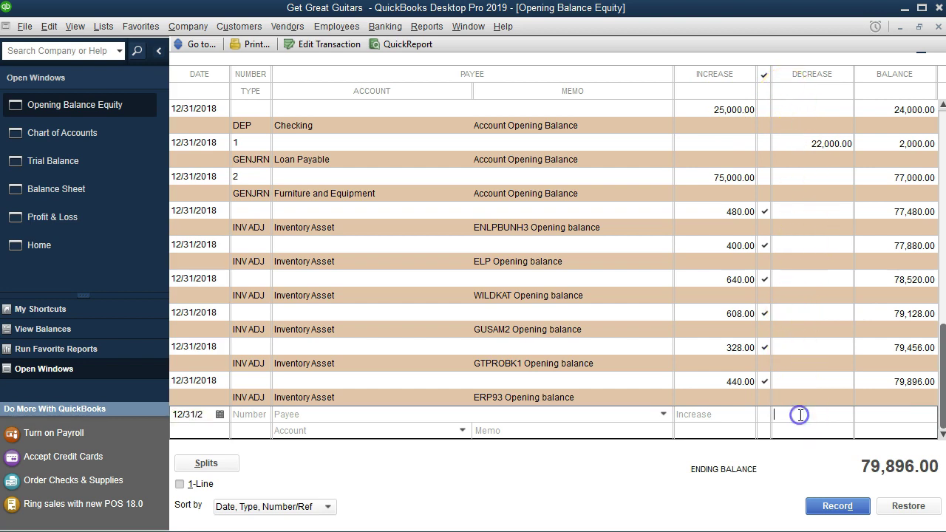
pyautogui.click(175, 415)
pyautogui.moveTo(175, 415); pyautogui.dragTo(313, 424)
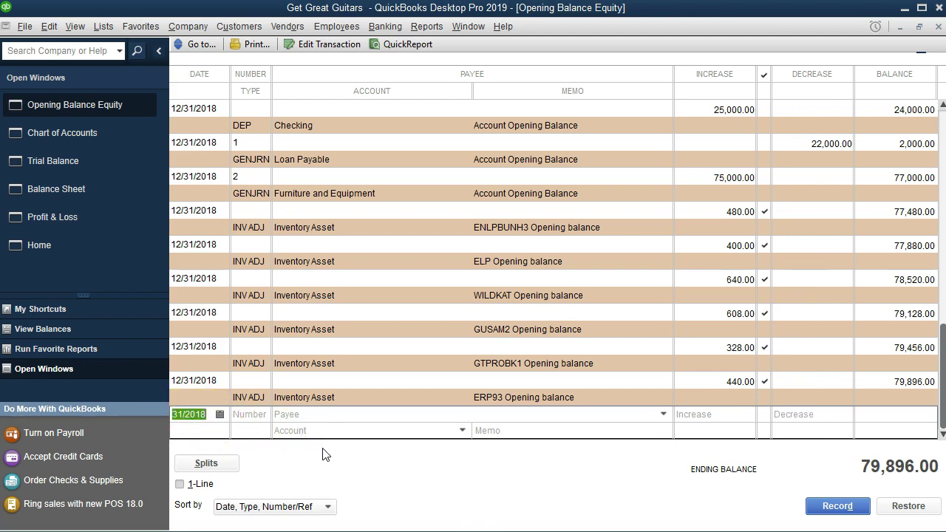
pyautogui.moveTo(191, 415); pyautogui.dragTo(334, 419)
pyautogui.write('12/31/2')
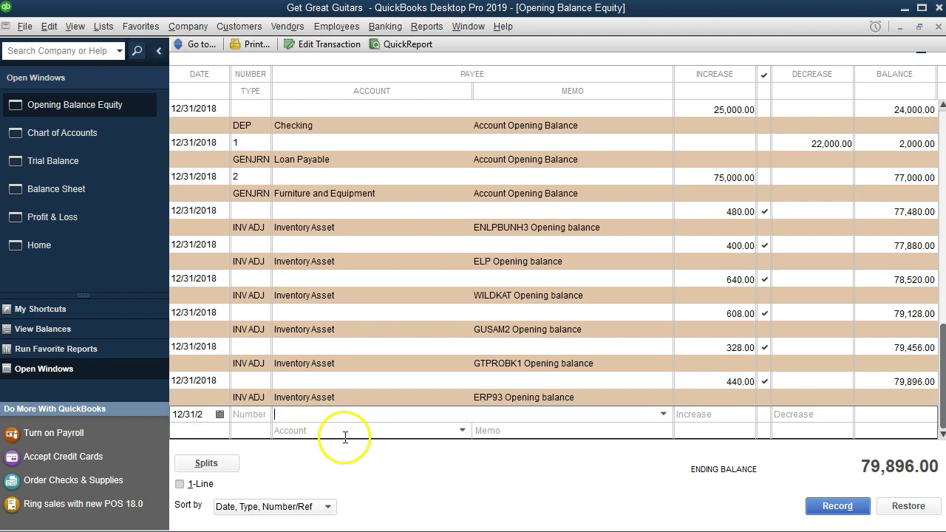
pyautogui.press('Tab')
pyautogui.press('Tab')
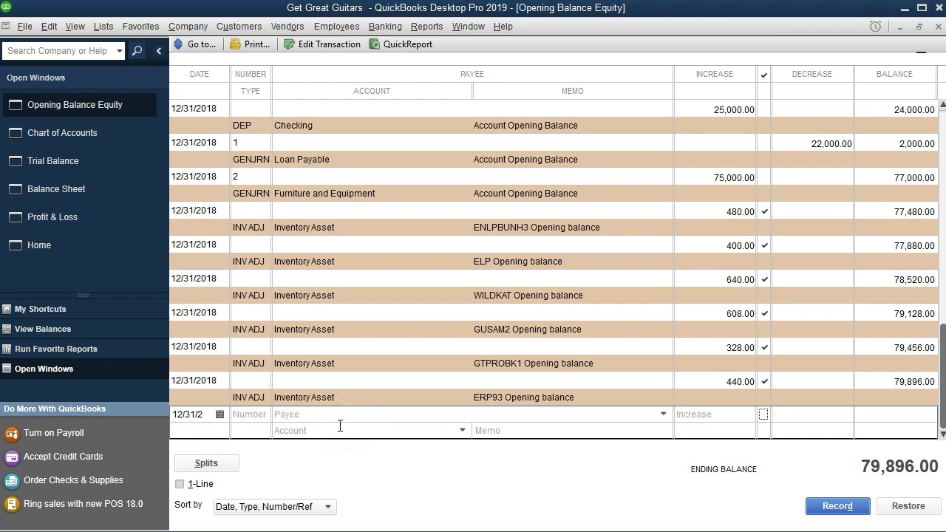
pyautogui.write('79896')
pyautogui.press('Tab')
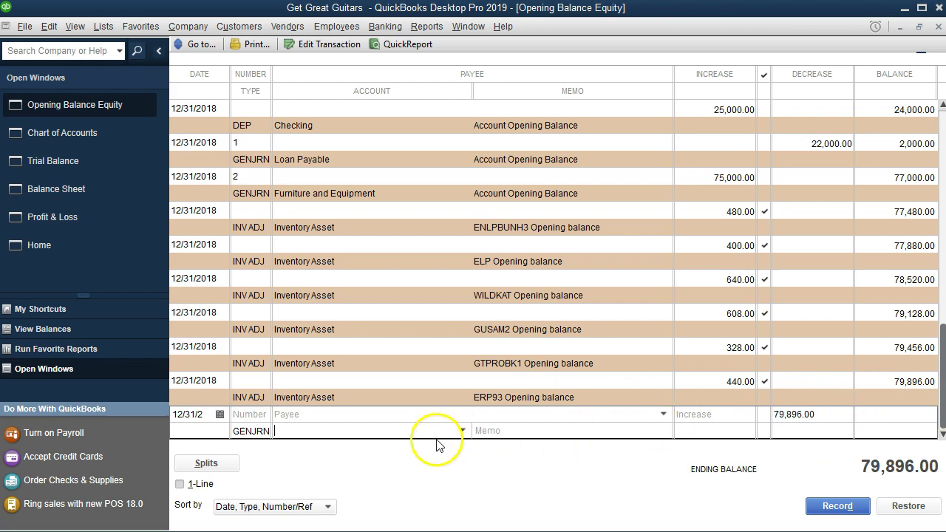
# - Assign the new entry to the Owners Equity account and record it
pyautogui.click(462, 431)
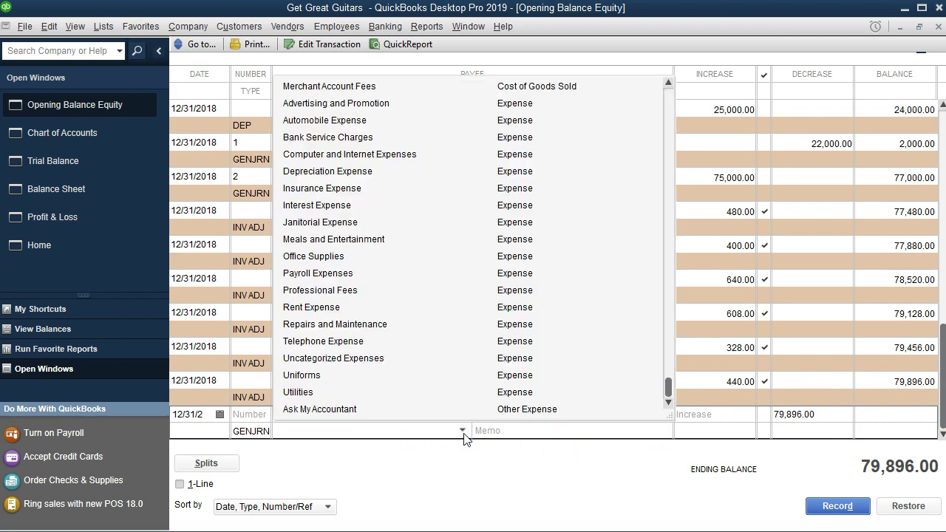
pyautogui.scroll(1, 453, 382)
pyautogui.scroll(2, 453, 382)
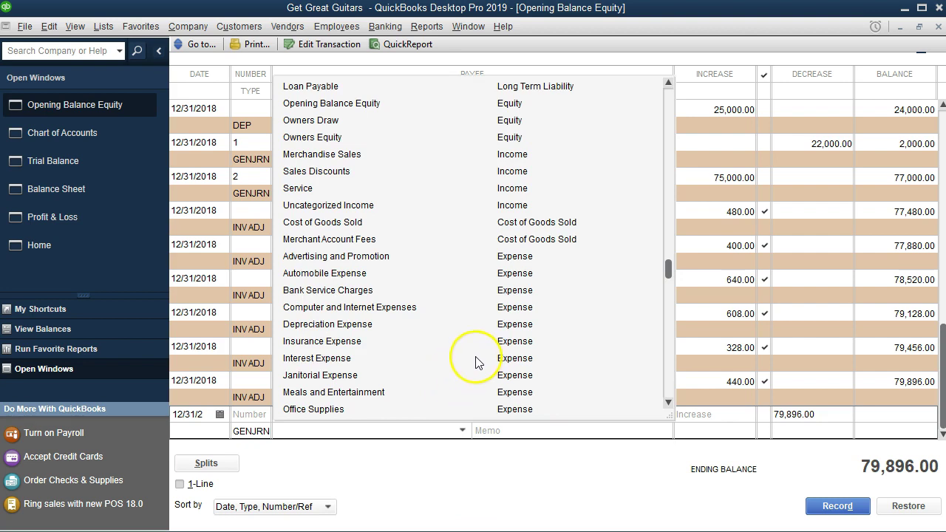
pyautogui.click(323, 139)
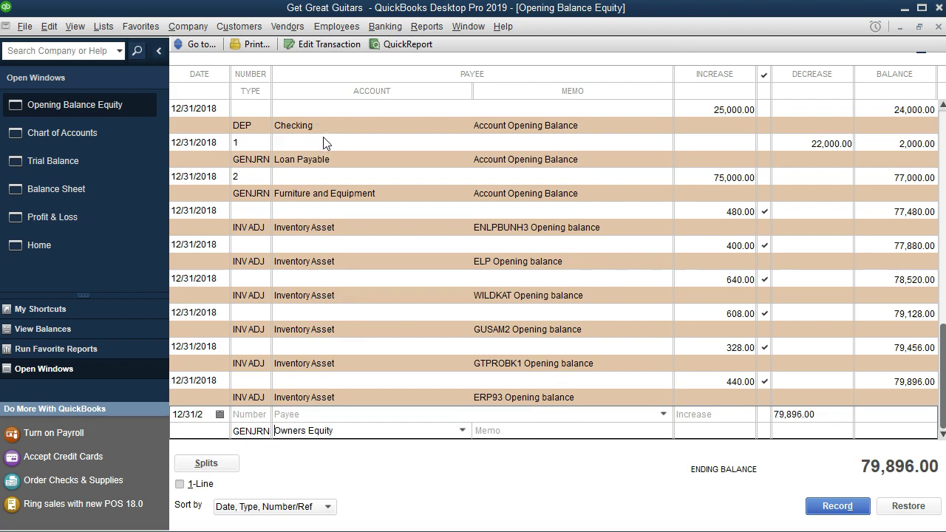
pyautogui.click(794, 416)
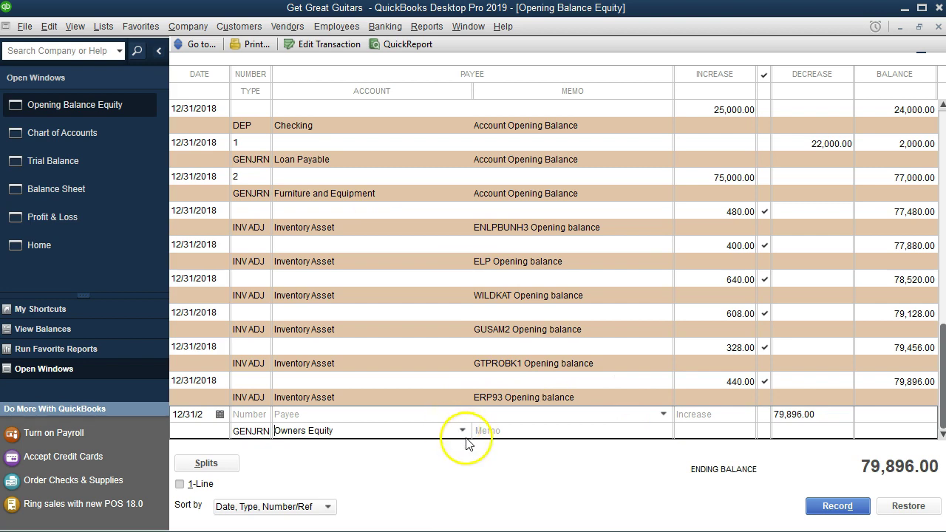
pyautogui.click(814, 506)
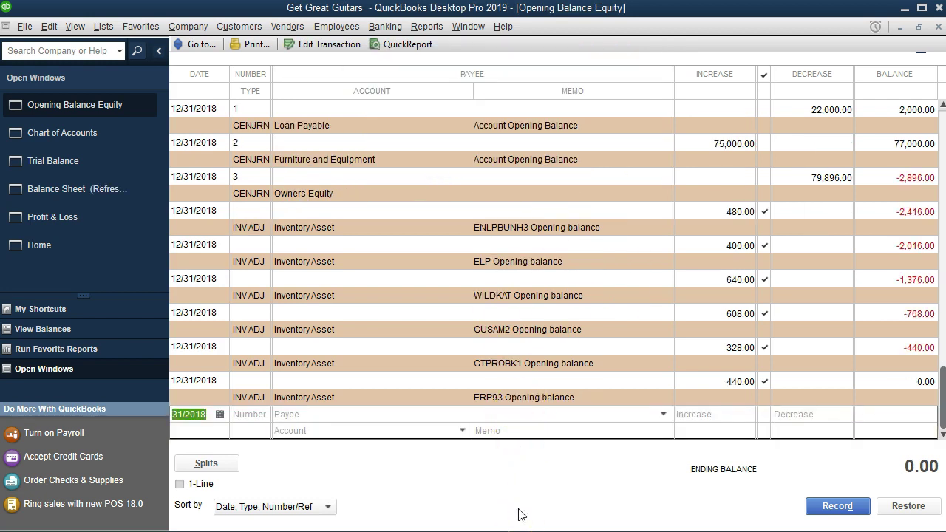
# - Close the register and the Chart of Accounts, and return to the Balance Sheet to review its equity section
pyautogui.click(938, 27)
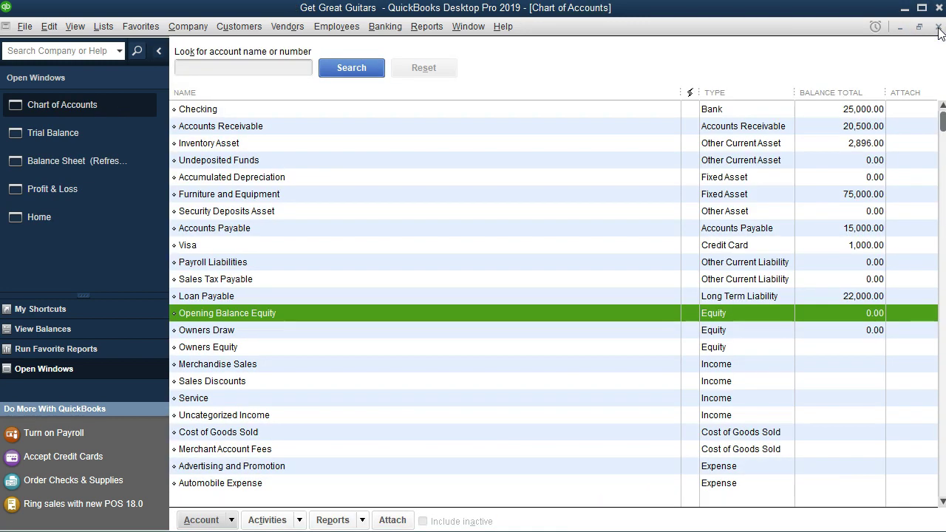
pyautogui.click(938, 27)
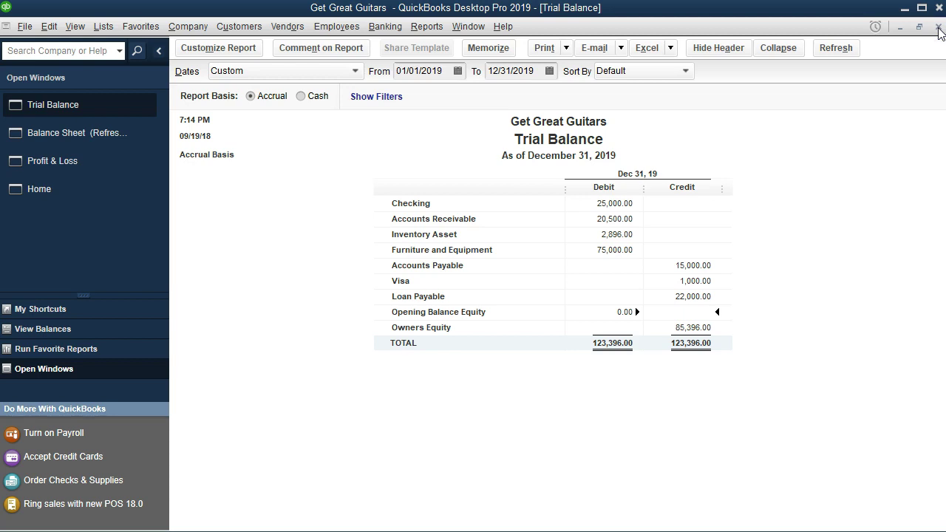
pyautogui.click(109, 135)
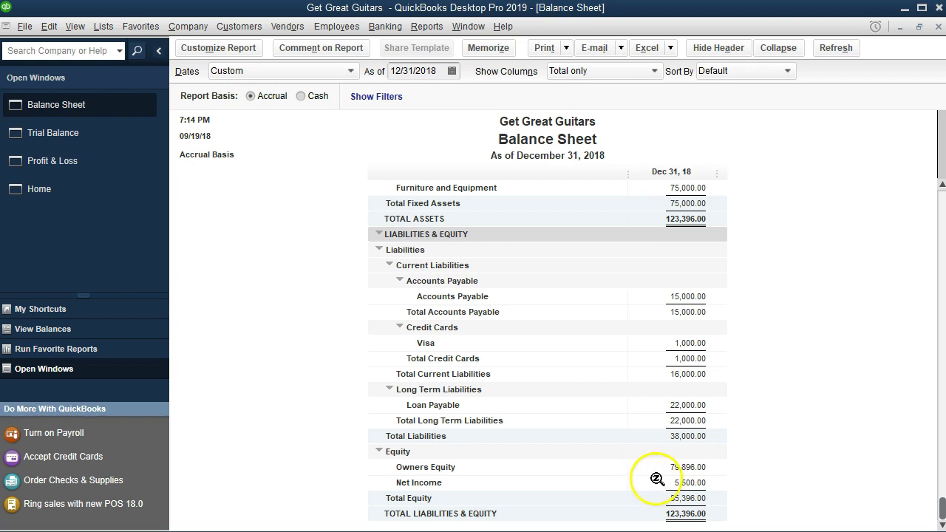
pyautogui.click(660, 476)
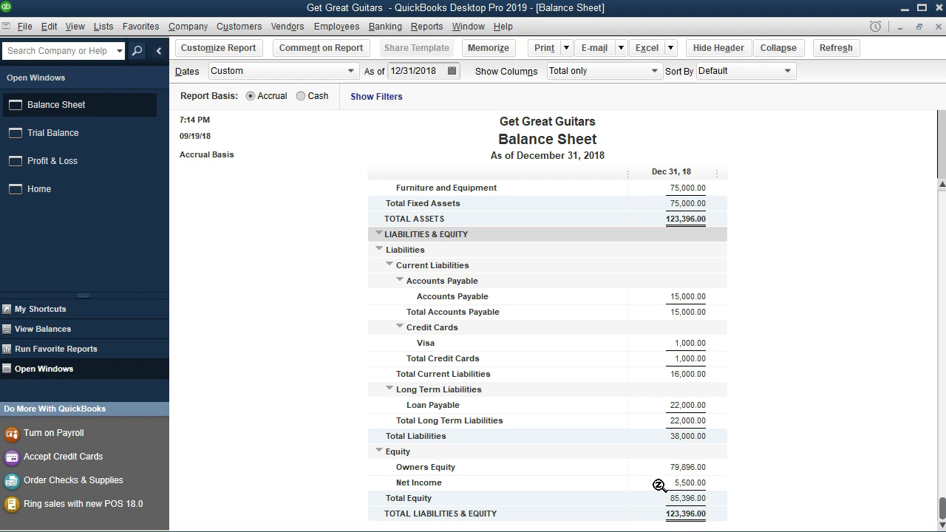
# - Set the Balance Sheet's as-of date to 12/31/2019 and check the Owners Equity line
pyautogui.click(443, 74)
pyautogui.press('BackSpace')
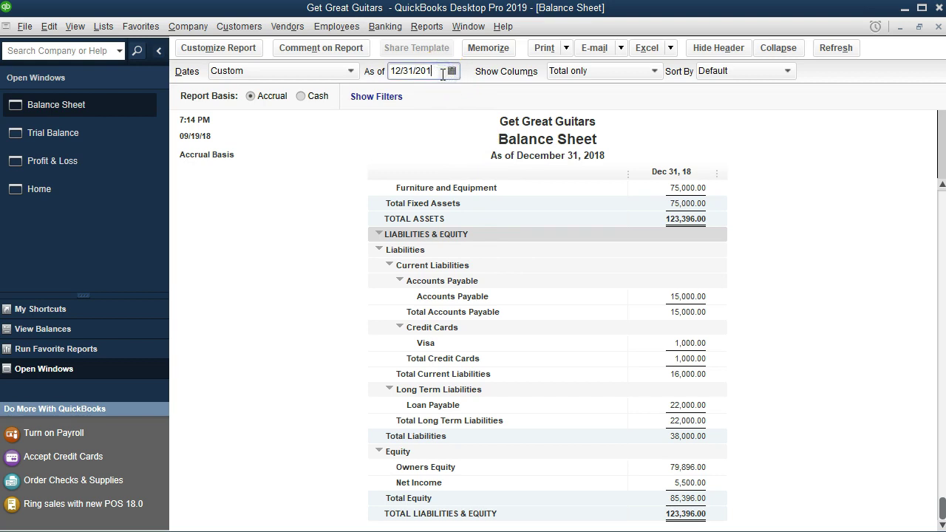
pyautogui.write('9')
pyautogui.click(615, 368)
pyautogui.click(805, 383)
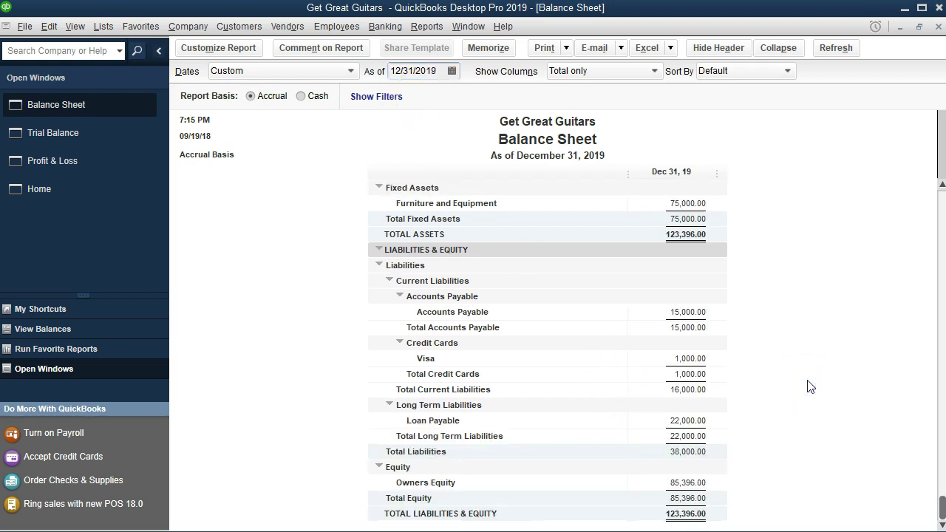
pyautogui.doubleClick(649, 489)
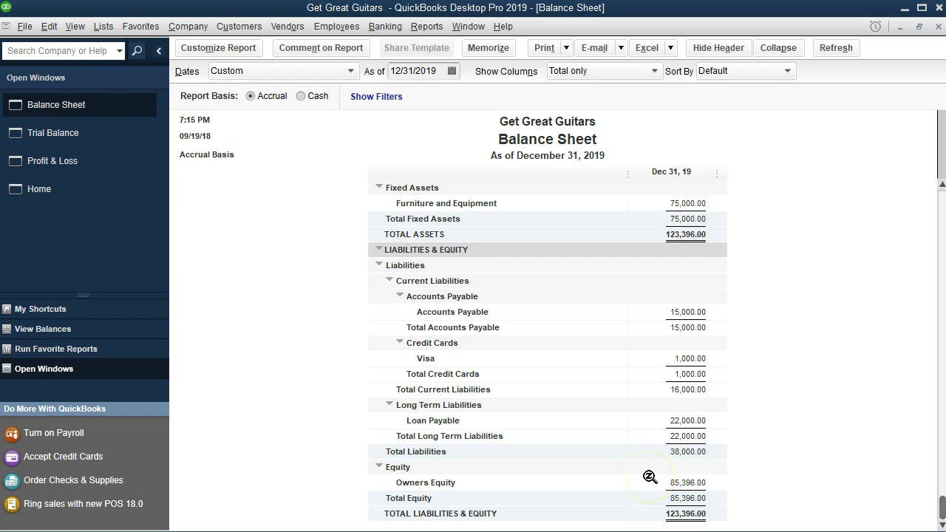
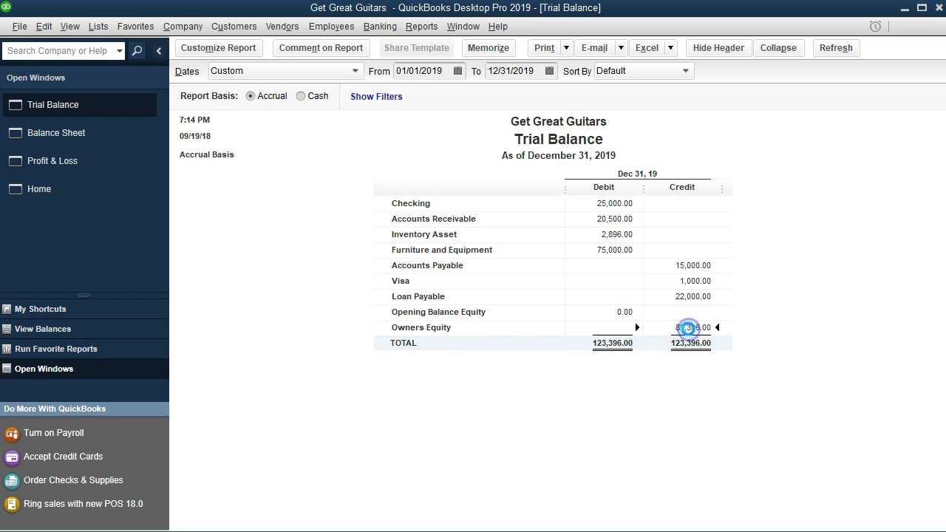
# - Set the Owners Equity transaction report's start date to 01/01/2018 and drill into its General Journal transaction through to the full journal entry
pyautogui.click(422, 71)
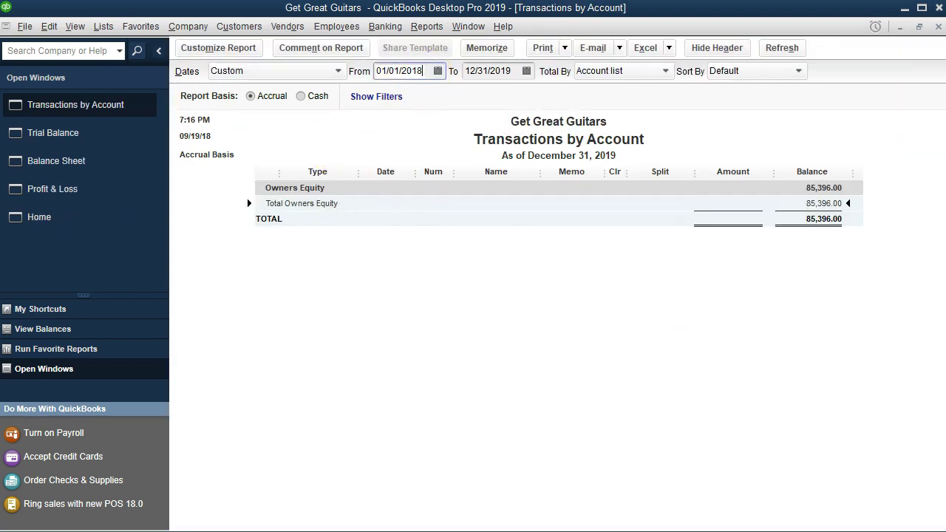
pyautogui.click(513, 323)
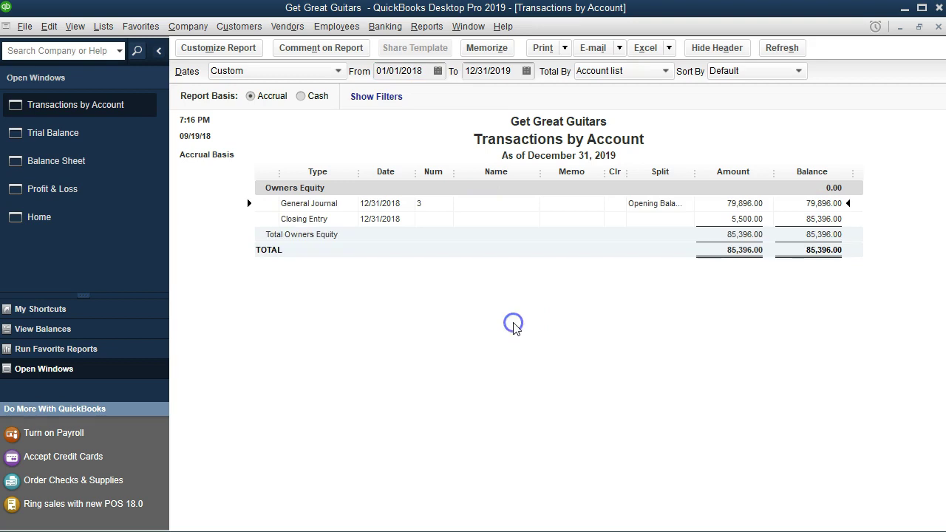
pyautogui.doubleClick(713, 204)
pyautogui.click(708, 279)
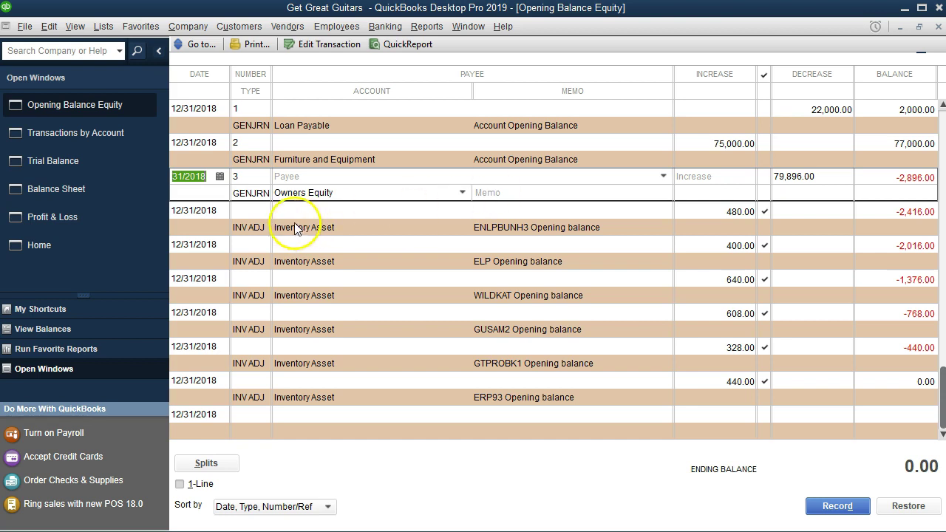
pyautogui.click(249, 194)
pyautogui.doubleClick(249, 193)
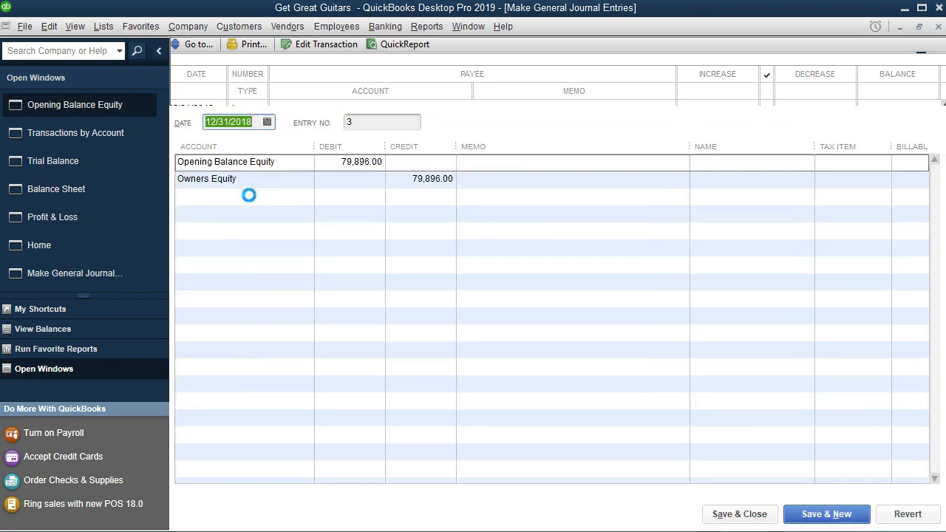
# - Review the journal entry's Opening Balance Equity and Owners Equity lines and locate the command for making general journal entries
pyautogui.click(734, 146)
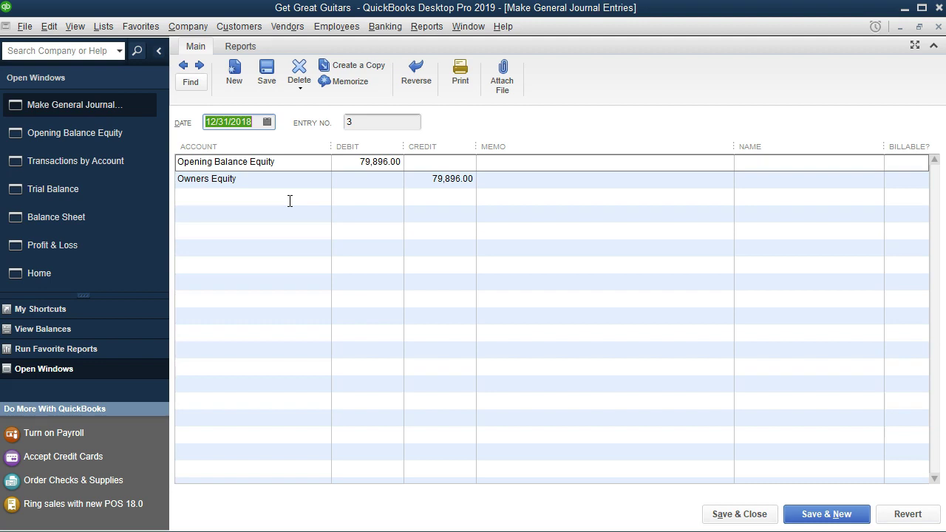
pyautogui.click(195, 31)
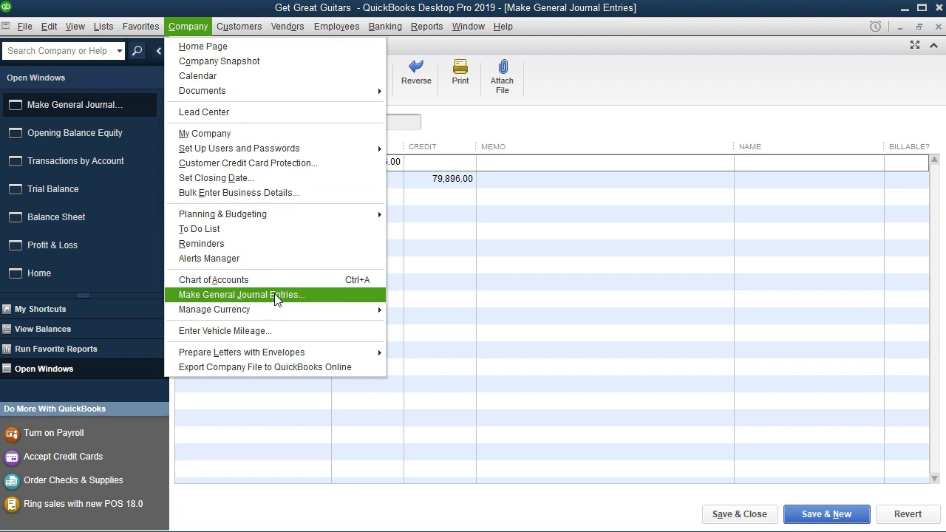
pyautogui.click(601, 92)
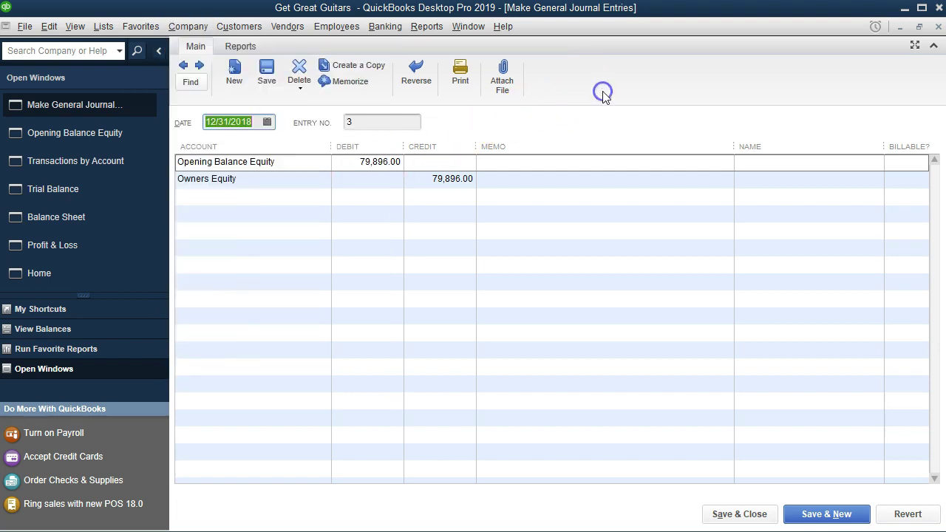
pyautogui.click(393, 182)
pyautogui.click(412, 190)
# - Close the journal entry, the Opening Balance Equity register, the transaction report and the Trial Balance to return to the Balance Sheet
pyautogui.click(939, 26)
pyautogui.click(939, 26)
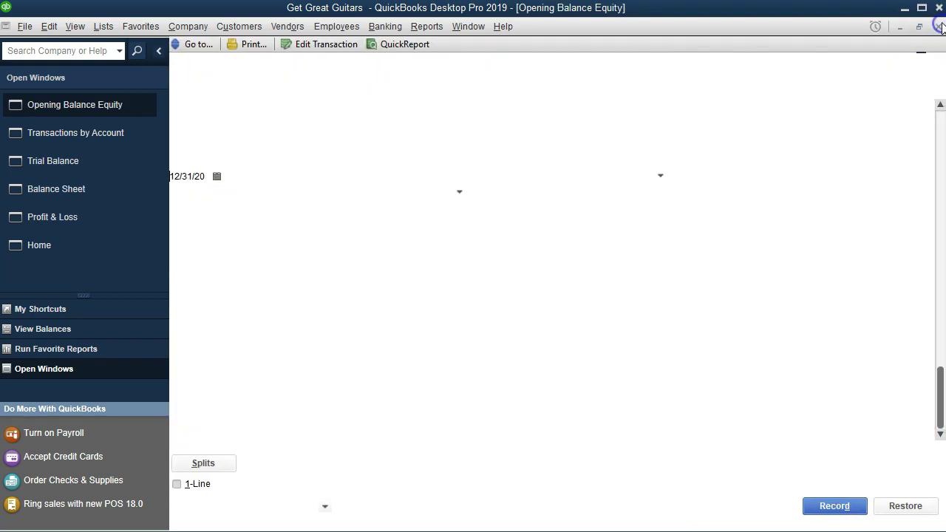
pyautogui.click(938, 26)
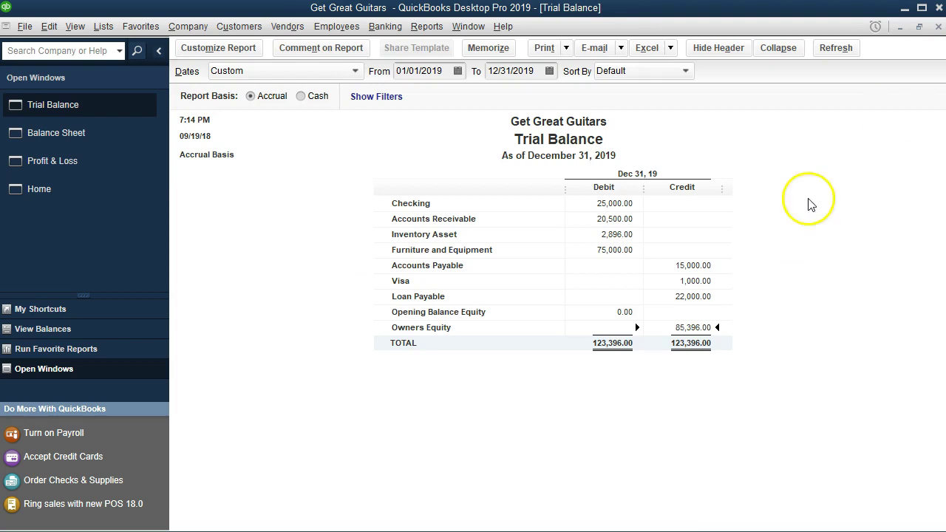
pyautogui.click(939, 26)
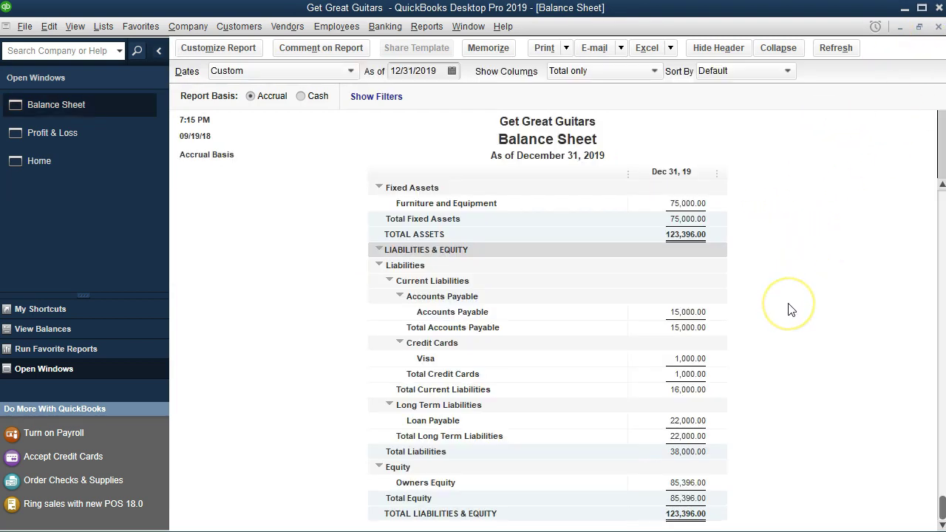
# - Set the Balance Sheet's as-of date to 12/31/2018 and review its equity section
pyautogui.click(440, 71)
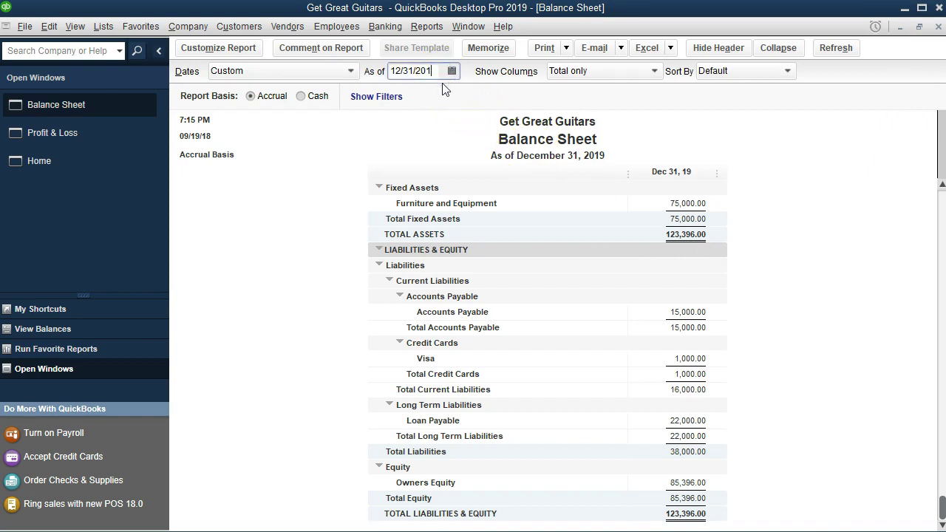
pyautogui.click(309, 334)
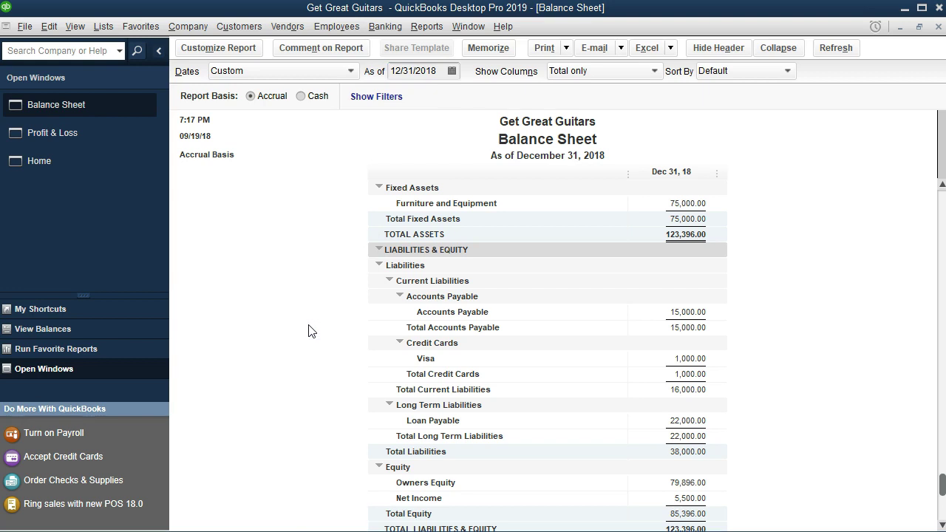
pyautogui.click(312, 326)
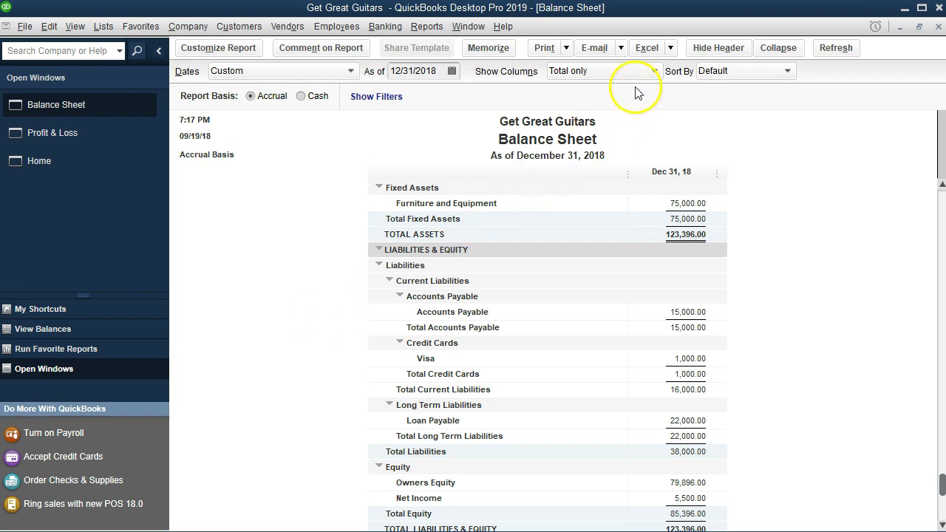
# - Export the Balance Sheet to Excel as a new worksheet in the existing workbook Section 6 Reports .xlsx from the Section 6 folder
pyautogui.click(670, 48)
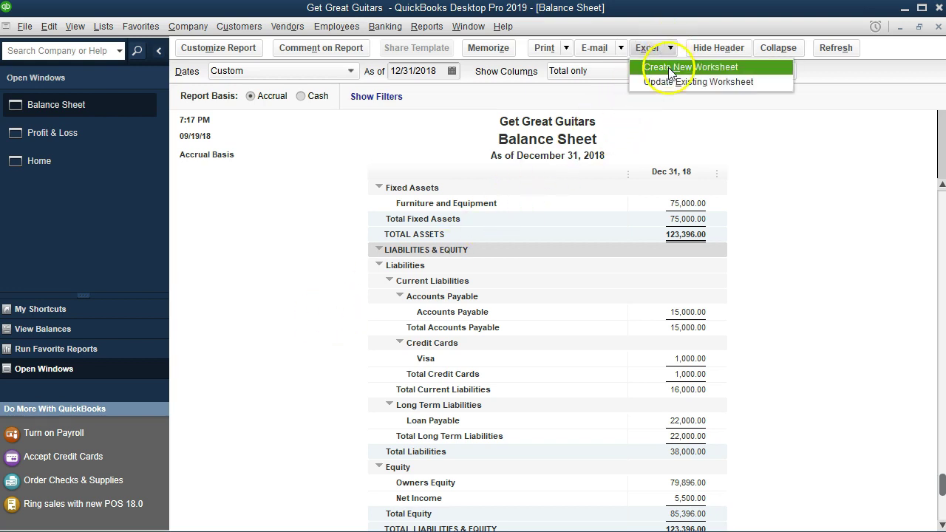
pyautogui.click(748, 69)
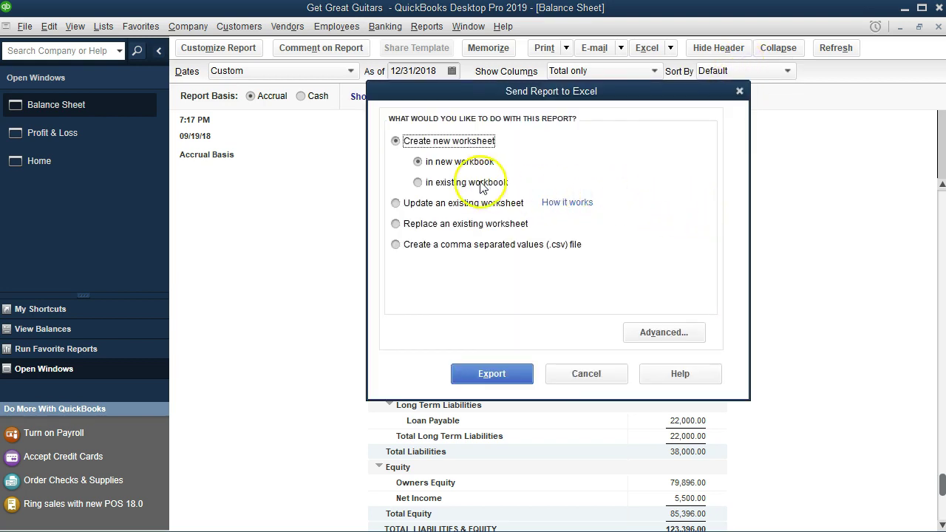
pyautogui.click(460, 185)
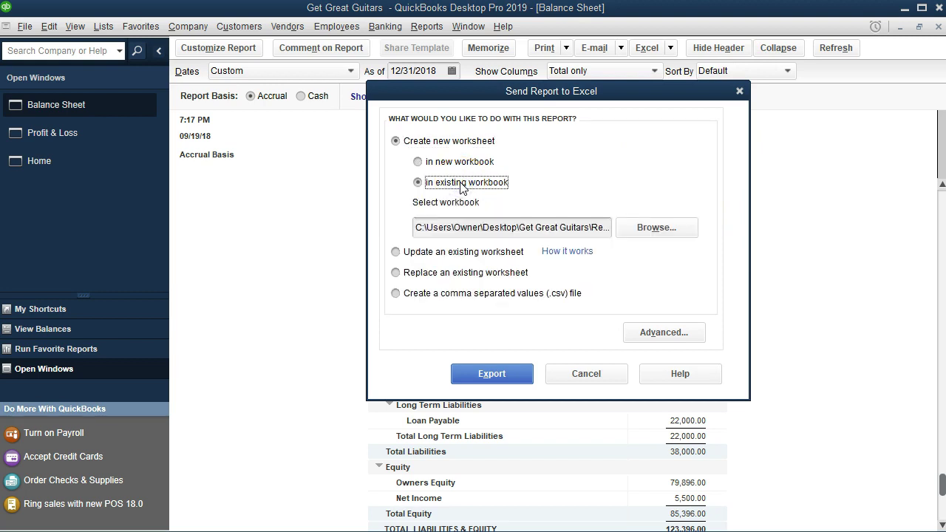
pyautogui.click(657, 228)
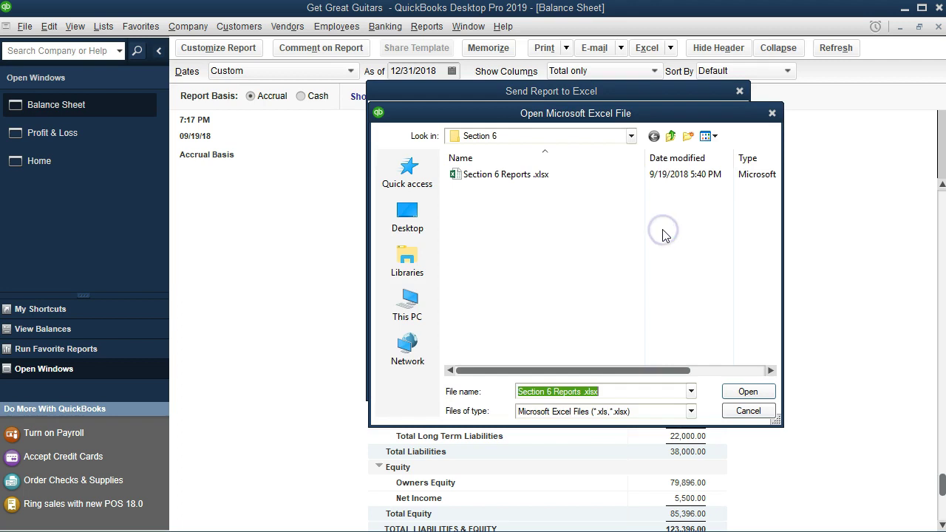
pyautogui.click(632, 137)
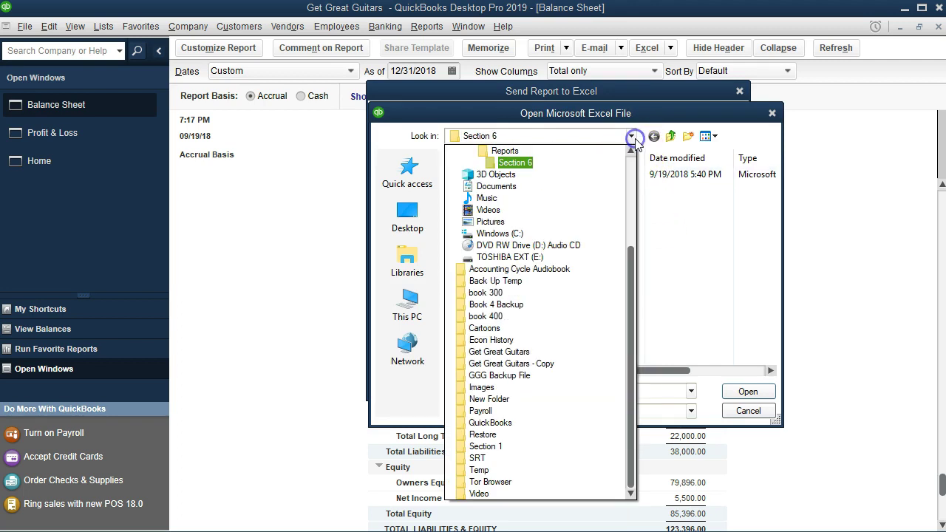
pyautogui.scroll(3, 633, 155)
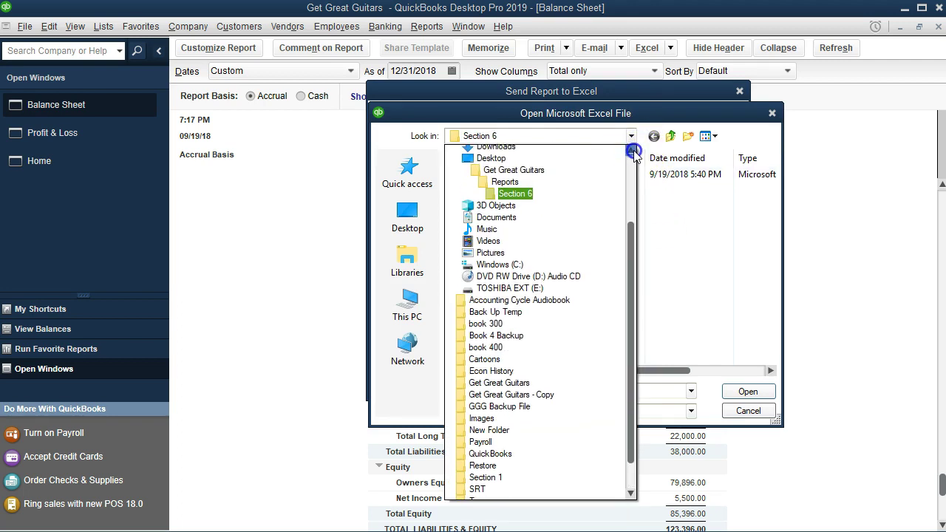
pyautogui.click(598, 190)
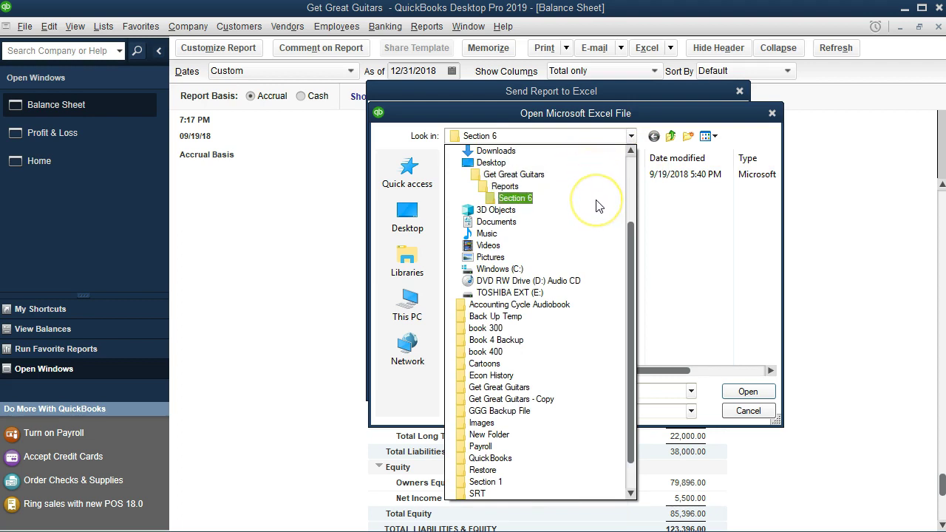
pyautogui.click(596, 199)
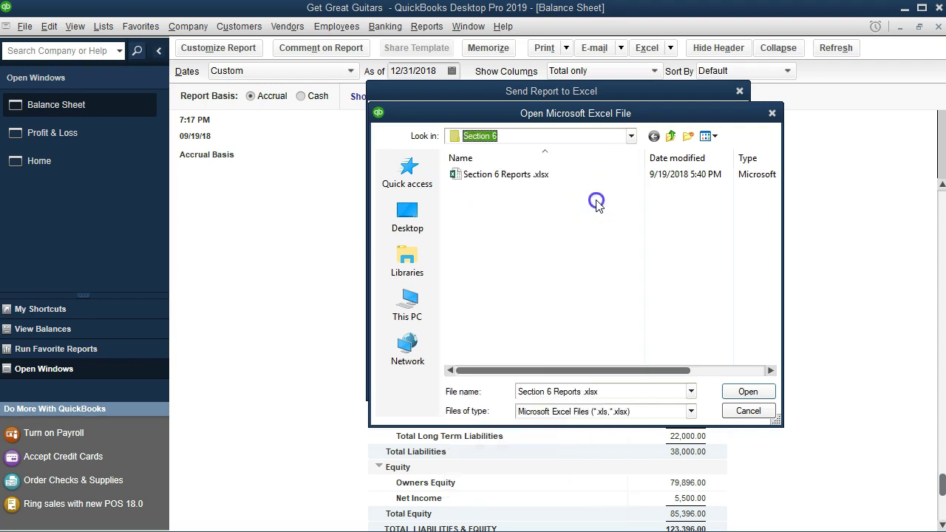
pyautogui.doubleClick(486, 177)
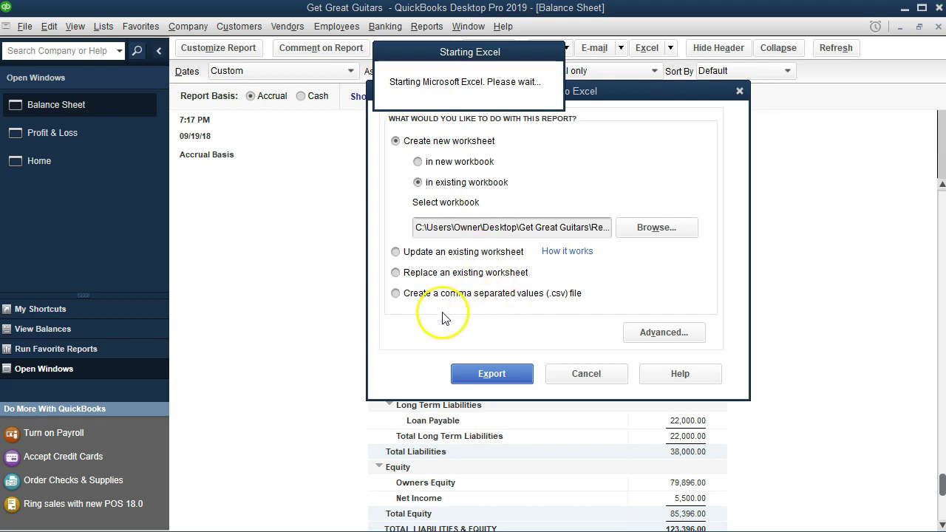
pyautogui.click(468, 378)
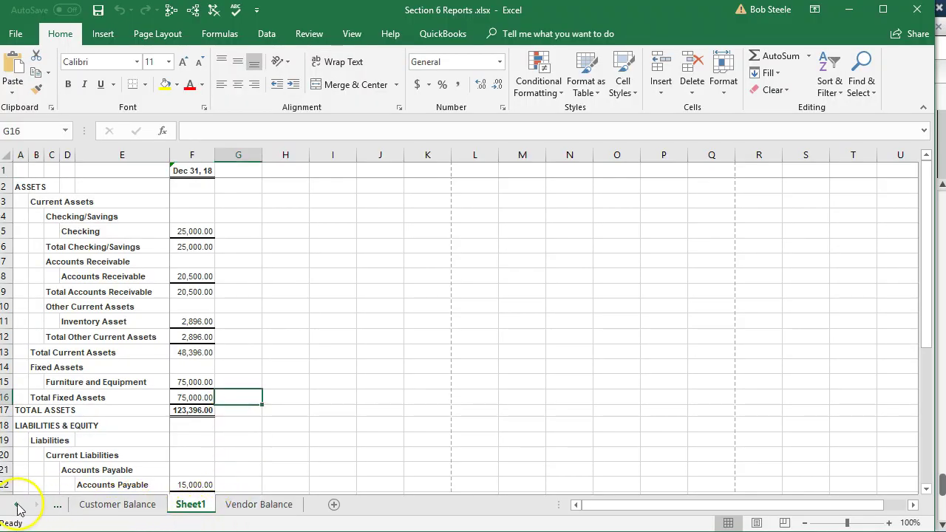
# - Delete the QuickBooks Desktop Export Tips sheet from the Section 6 Reports workbook
pyautogui.click(18, 508)
pyautogui.click(143, 504)
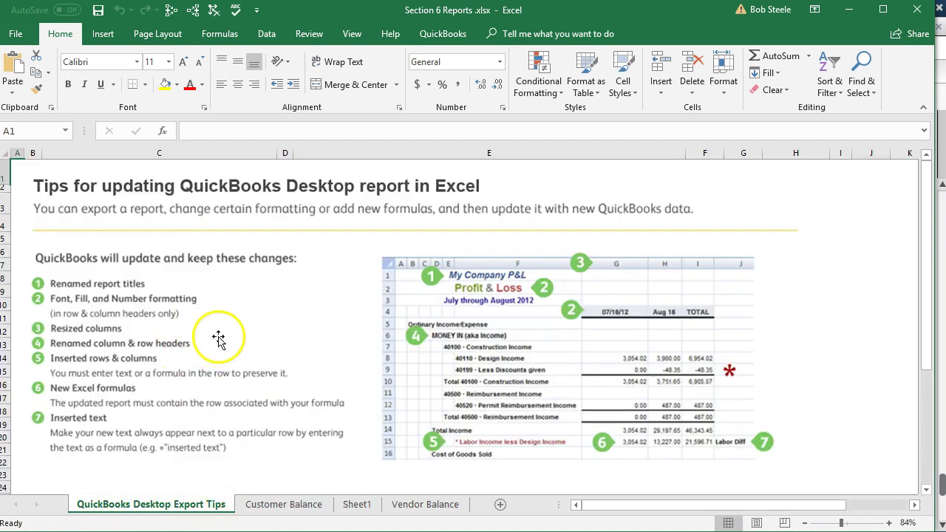
pyautogui.rightClick(169, 503)
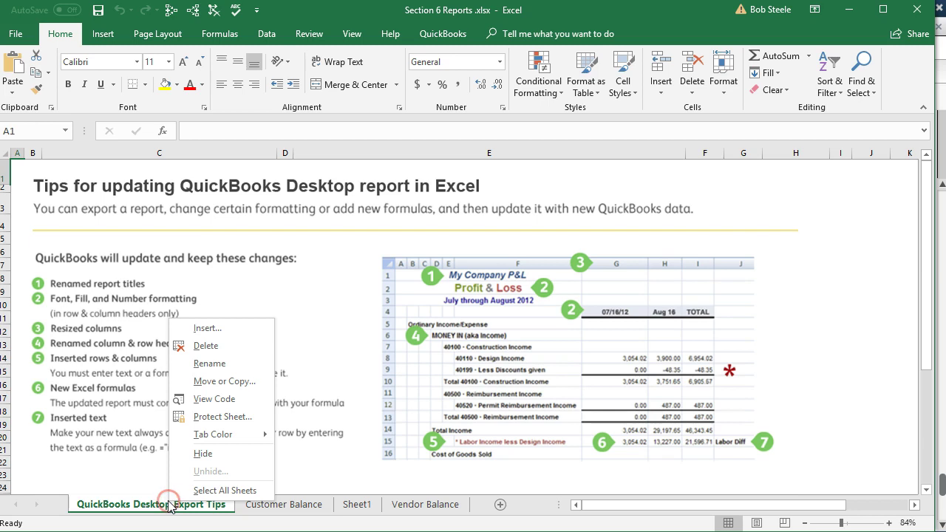
pyautogui.click(205, 346)
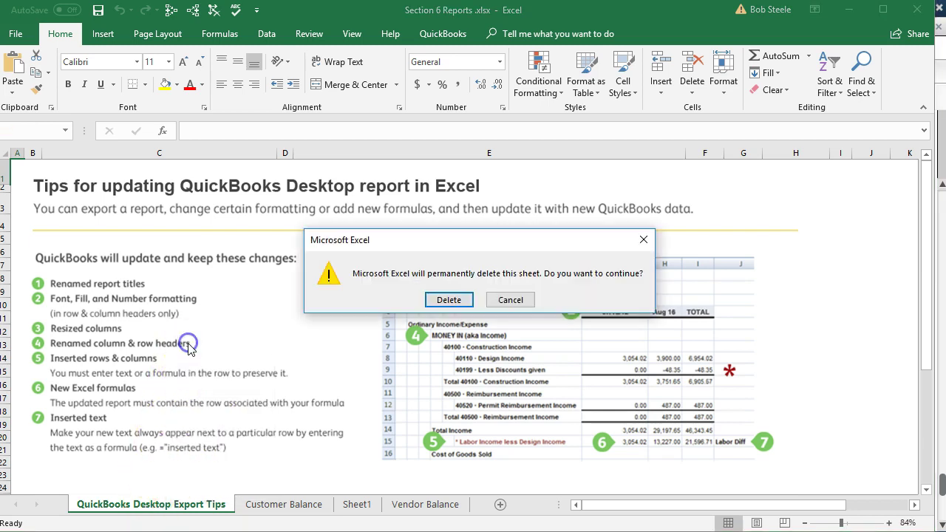
pyautogui.click(449, 300)
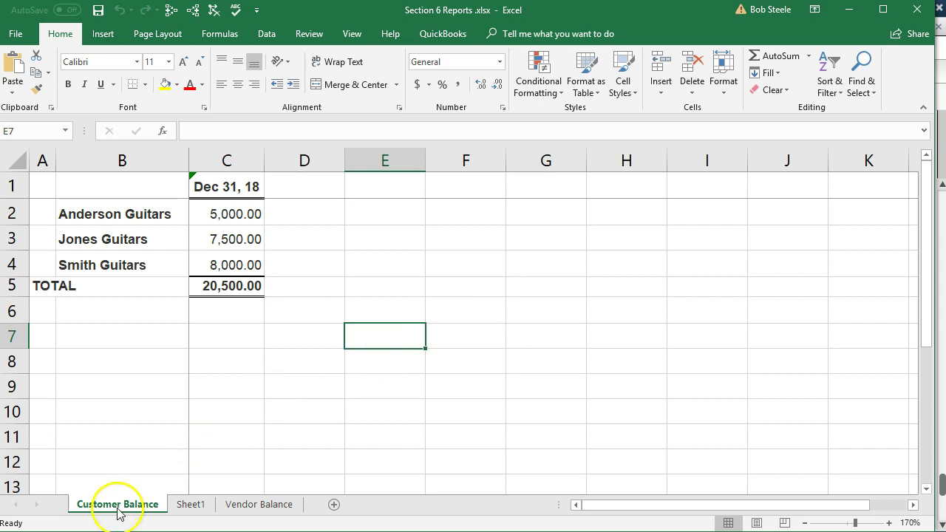
# - Rename Sheet1 as Balance Sheet and move it after the Vendor Balance sheet
pyautogui.click(194, 506)
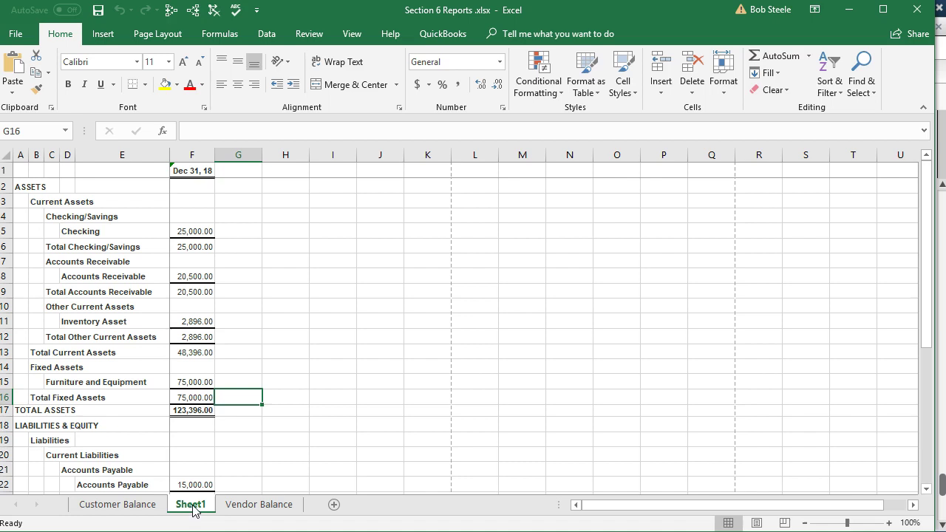
pyautogui.doubleClick(192, 507)
pyautogui.click(196, 528)
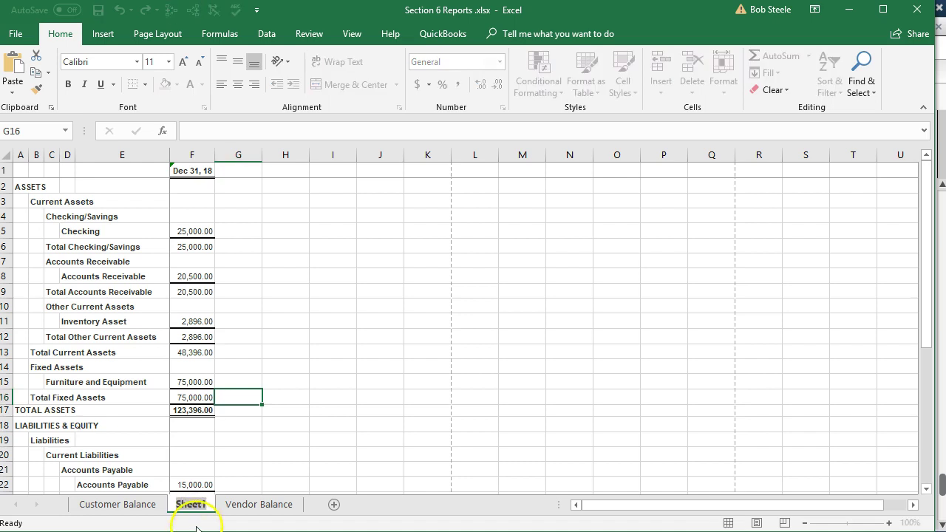
pyautogui.write('Ba')
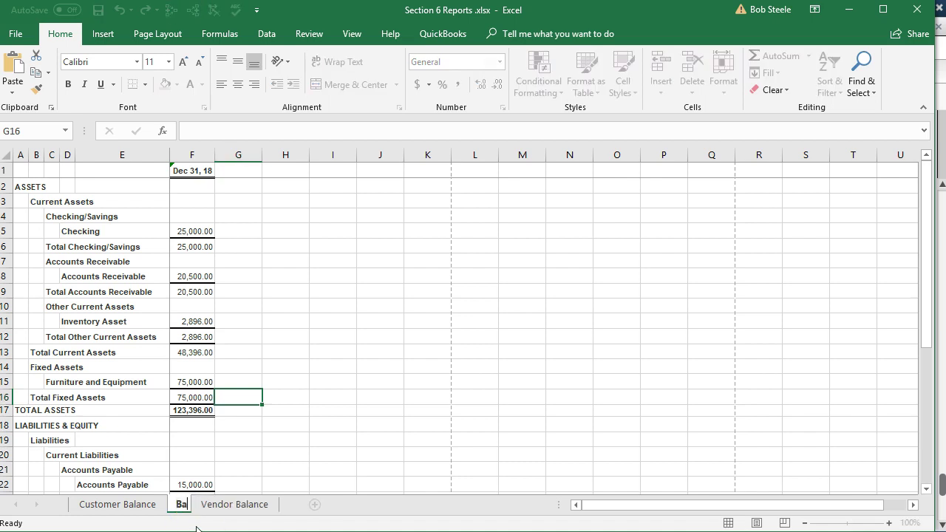
pyautogui.write('lance Sheet')
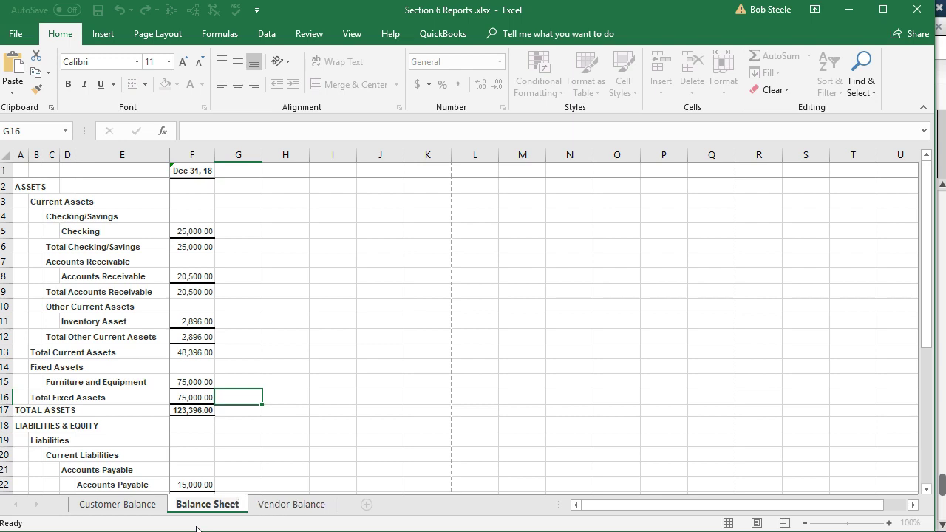
pyautogui.click(320, 397)
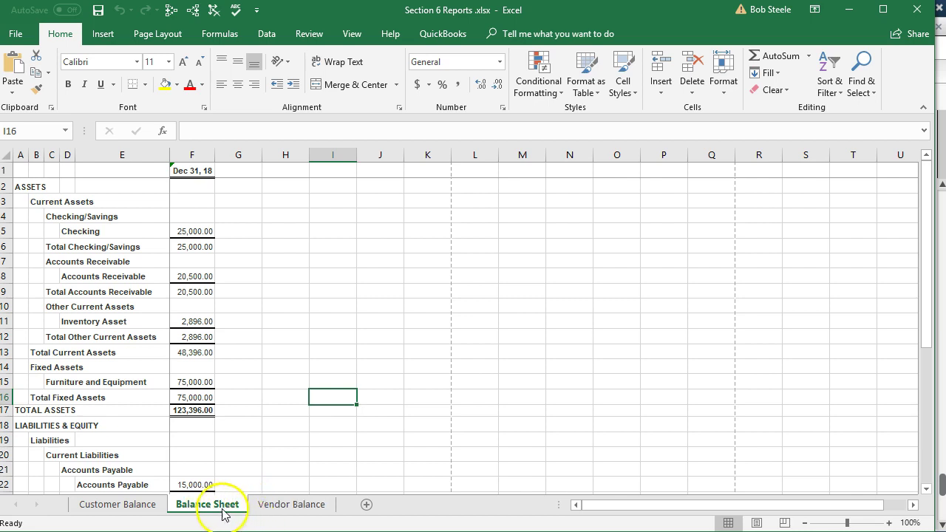
pyautogui.moveTo(217, 509); pyautogui.dragTo(340, 510)
pyautogui.click(285, 438)
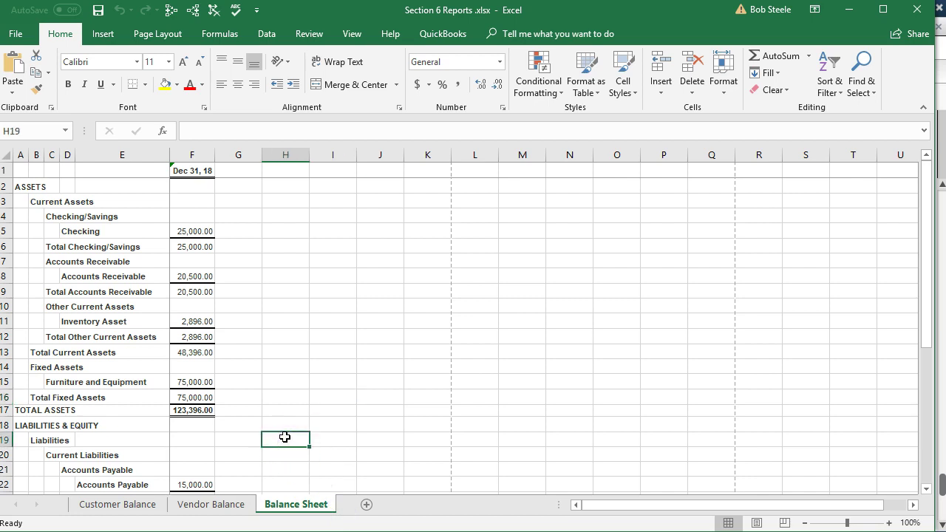
# - Check the Balance Sheet's report header in Page Layout view, accepting the unfreezing of panes, and return to Normal view
pyautogui.click(756, 522)
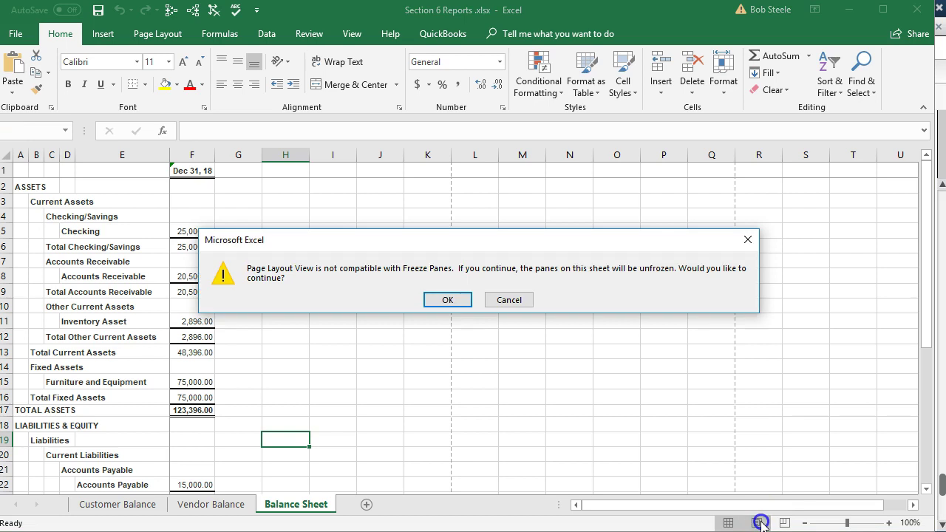
pyautogui.click(447, 300)
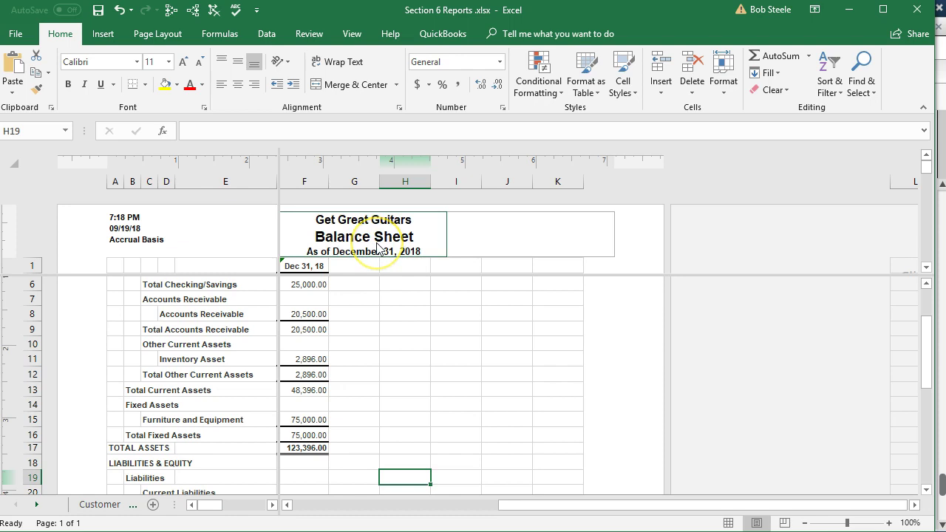
pyautogui.click(727, 522)
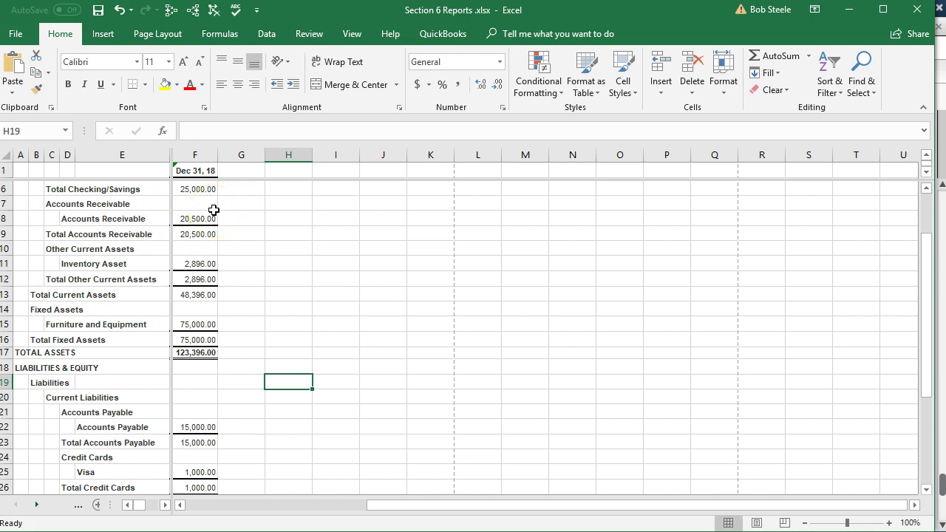
# - Remove the window split from the Balance Sheet worksheet
pyautogui.click(350, 35)
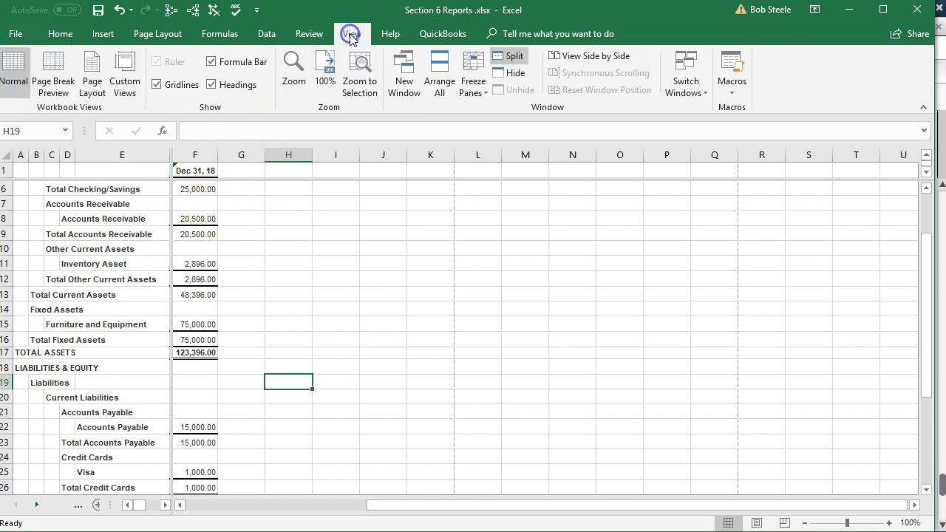
pyautogui.click(515, 62)
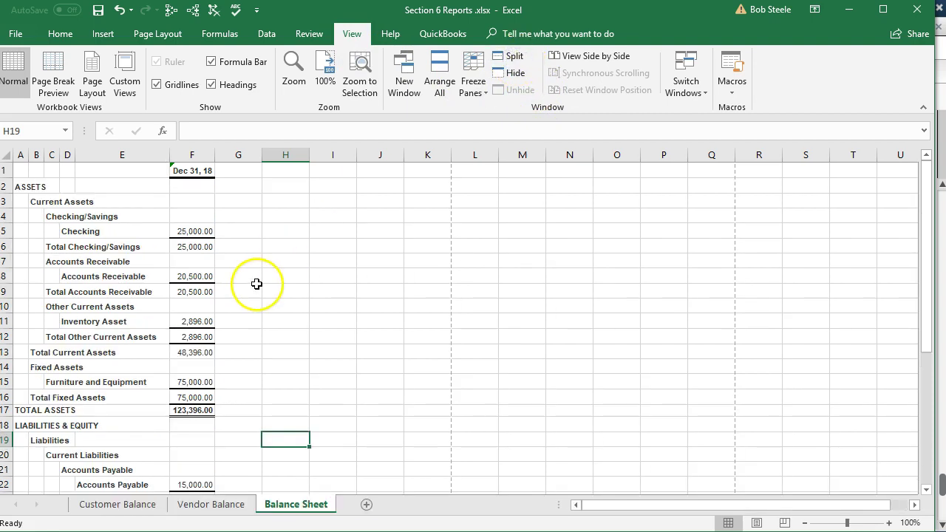
pyautogui.click(258, 285)
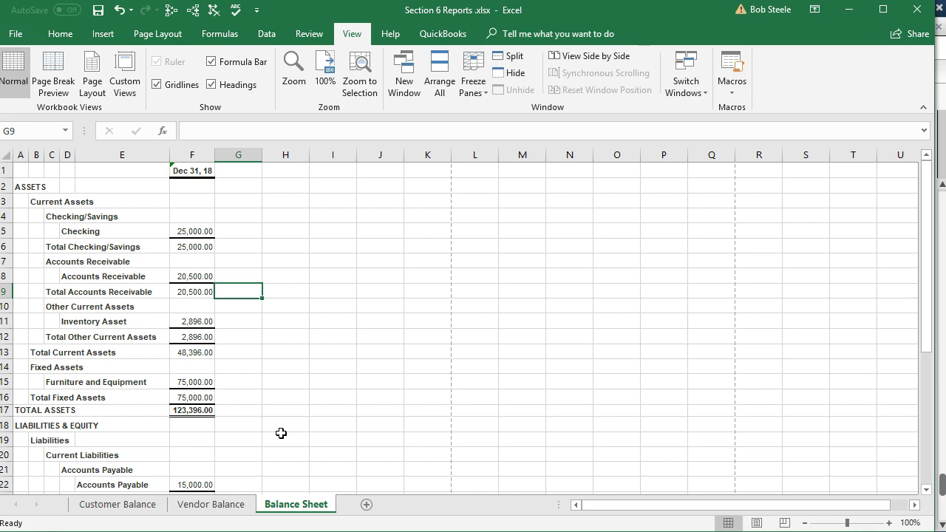
# - Preview the print output for the entire workbook, paging through to the Balance Sheet, and return to the worksheet
pyautogui.click(15, 33)
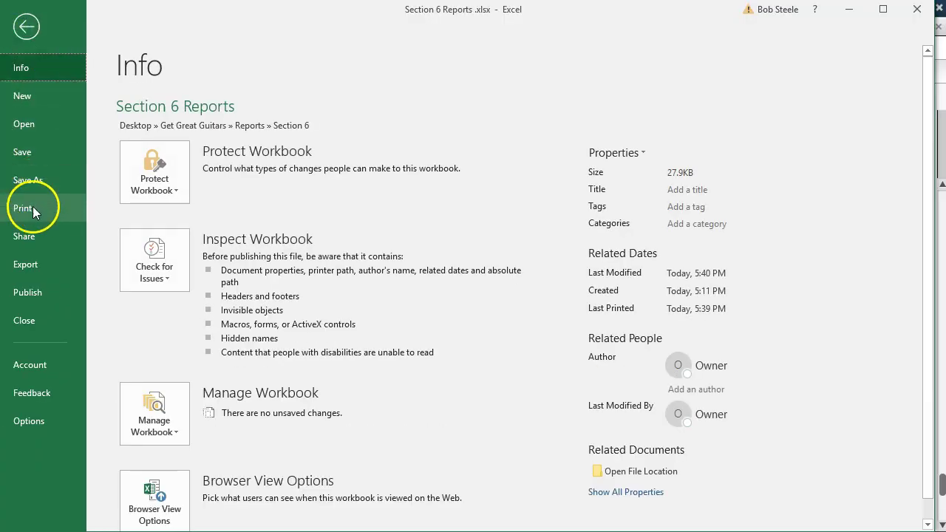
pyautogui.click(33, 207)
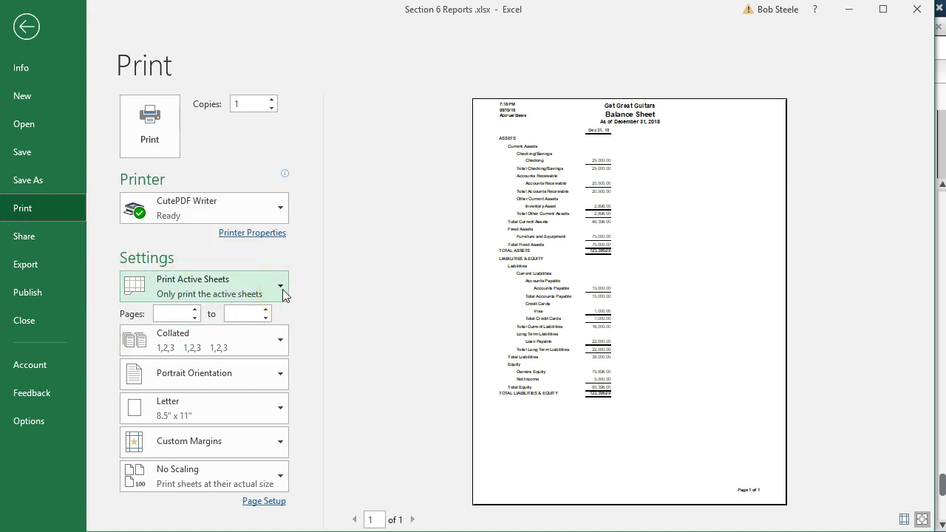
pyautogui.click(281, 289)
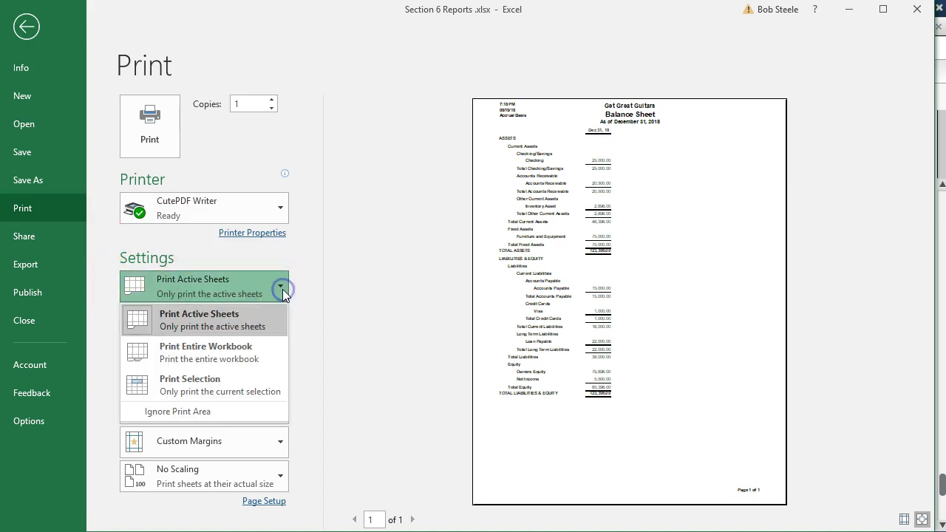
pyautogui.click(248, 359)
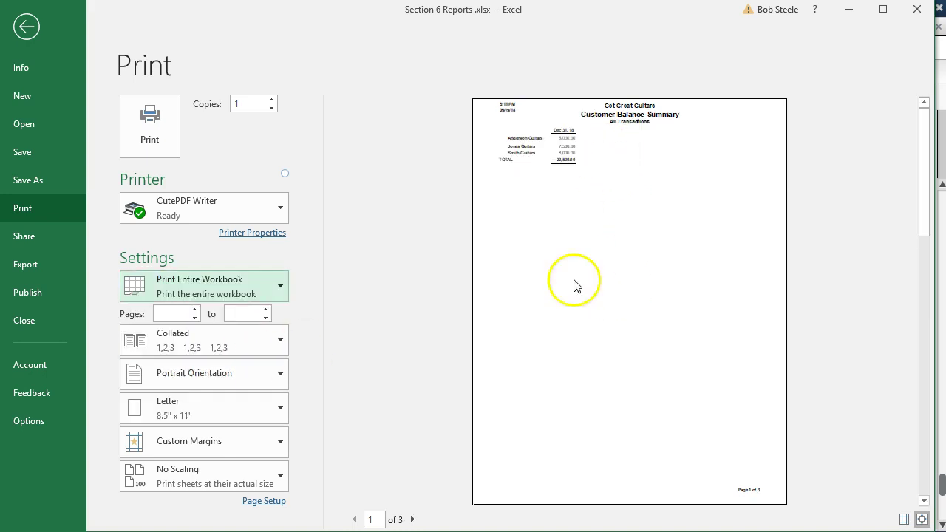
pyautogui.click(412, 520)
pyautogui.click(412, 519)
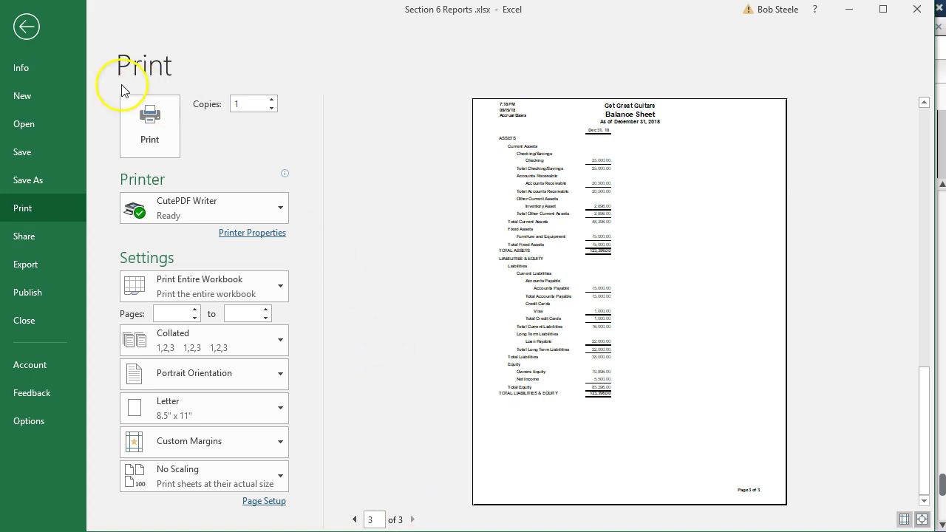
pyautogui.click(24, 28)
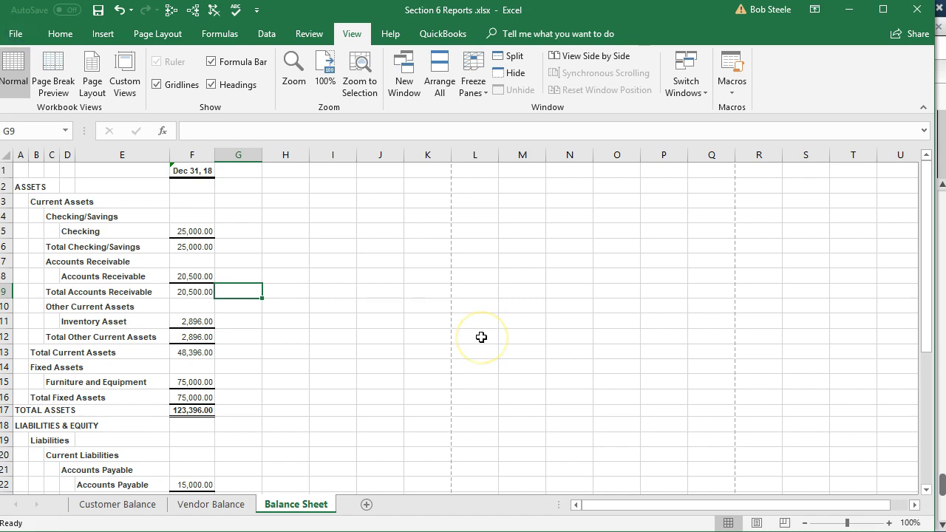
# - Close the Section 6 Reports workbook, saving its changes
pyautogui.click(916, 10)
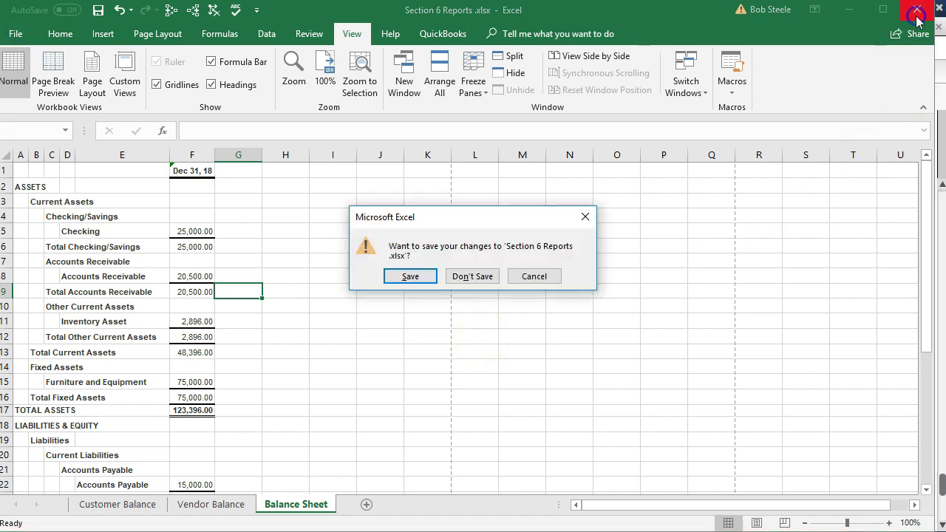
pyautogui.click(425, 281)
pyautogui.click(416, 322)
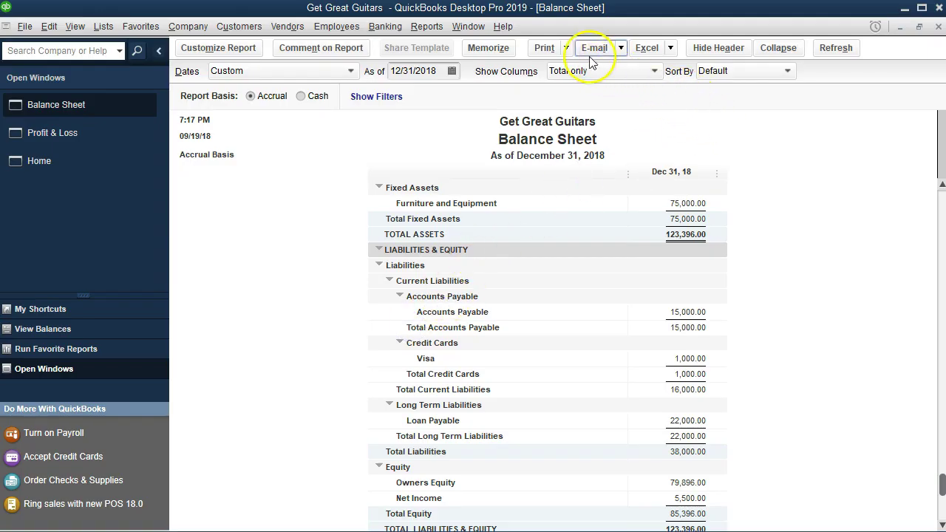
# - Print the QuickBooks Balance Sheet report as of 12/31/2018 to CutePDF Writer in portrait orientation
pyautogui.click(20, 27)
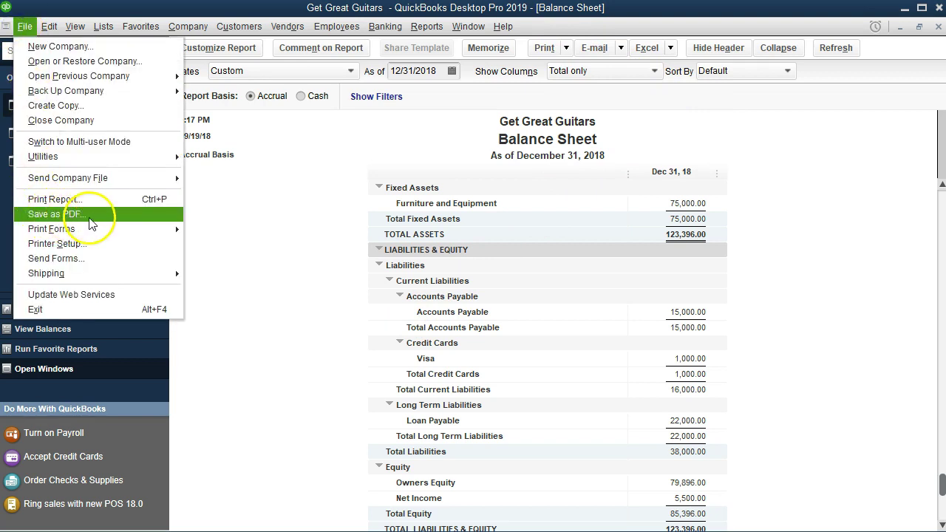
pyautogui.click(567, 48)
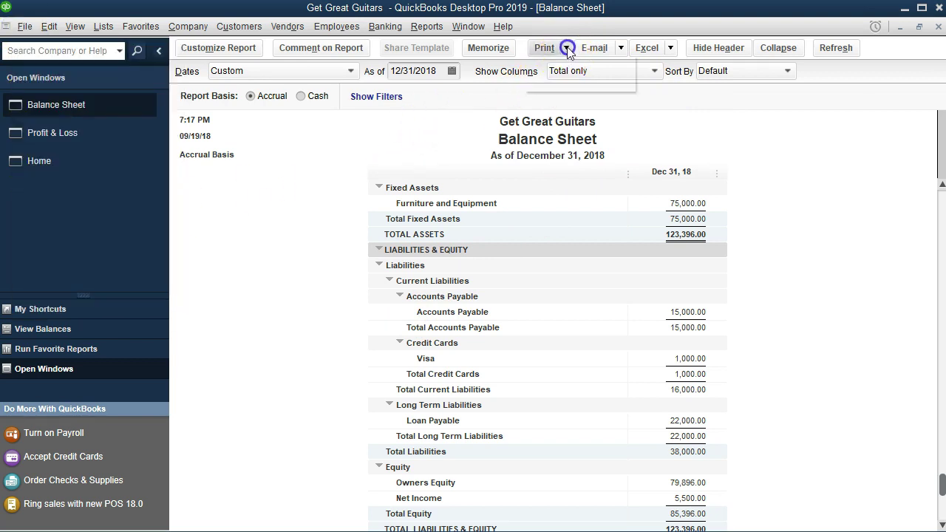
pyautogui.click(552, 67)
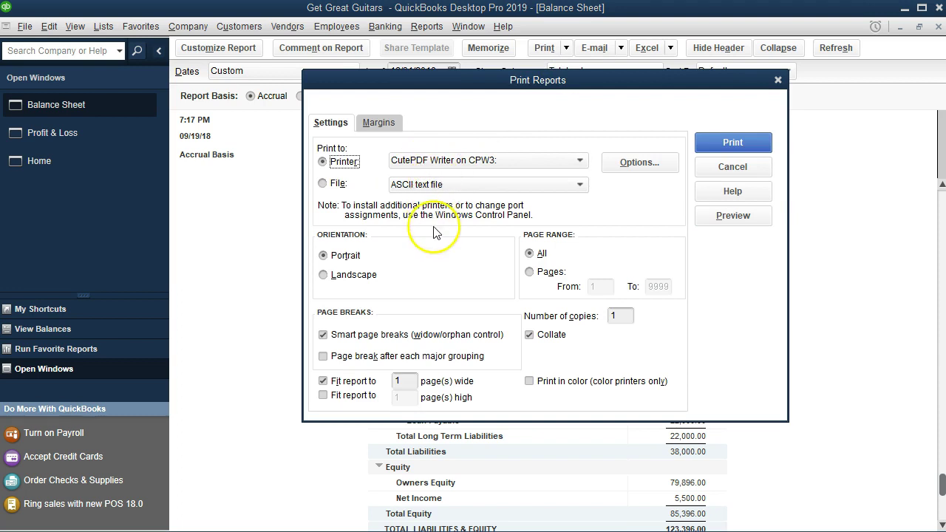
pyautogui.click(745, 148)
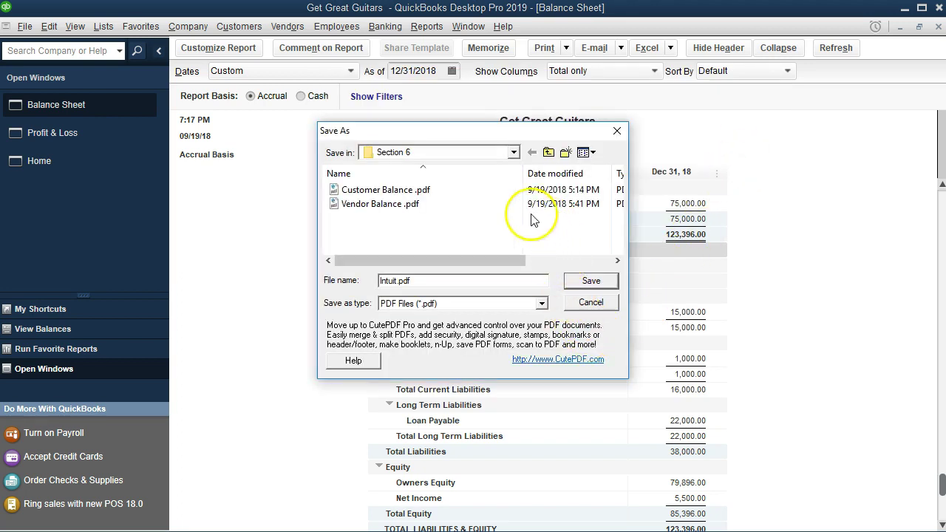
# - Check the save location's folder path and save the PDF as Balance Sheet.pdf in the Section 6 folder
pyautogui.click(513, 153)
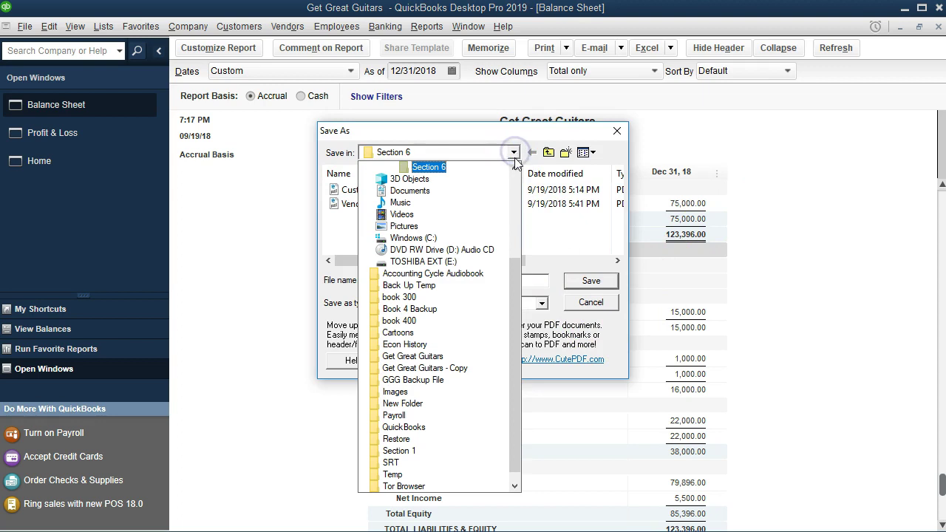
pyautogui.click(515, 168)
pyautogui.click(515, 167)
pyautogui.click(515, 168)
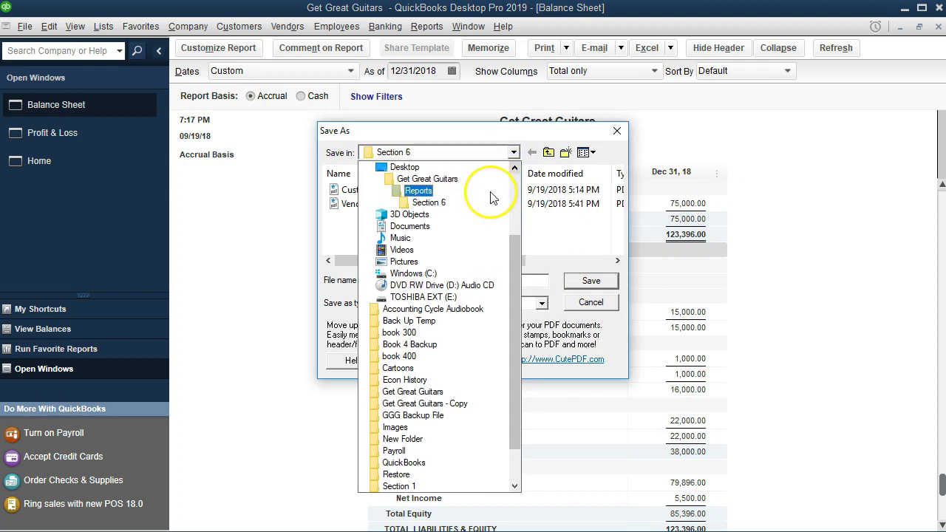
pyautogui.click(557, 224)
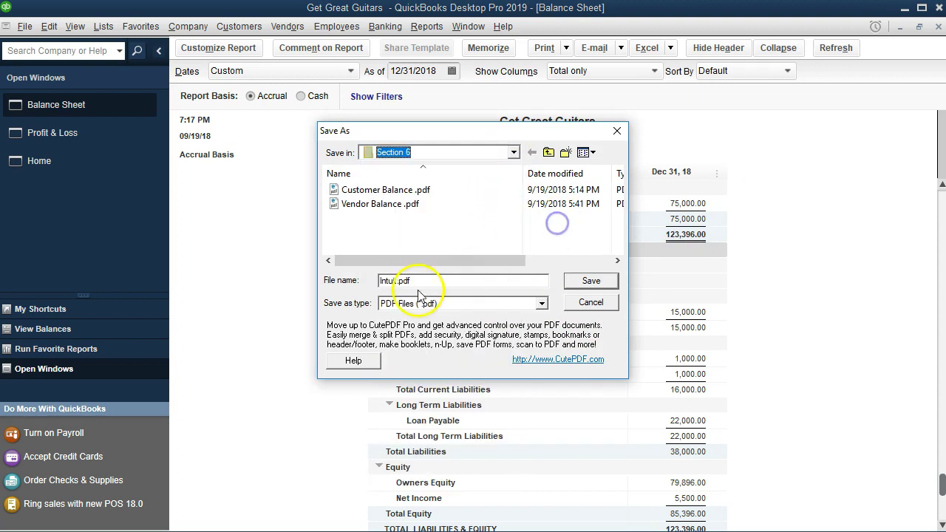
pyautogui.click(398, 280)
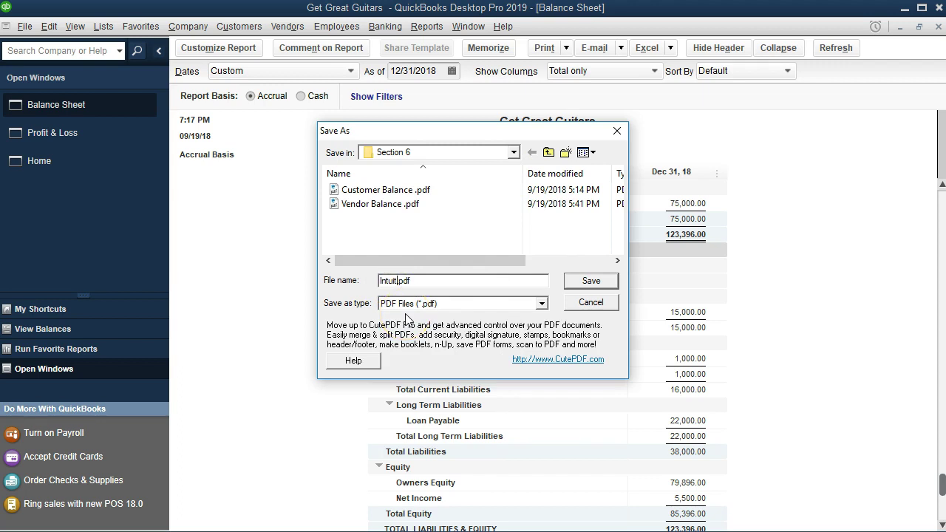
pyautogui.press('BackSpace')
pyautogui.press('BackSpace')
pyautogui.press('BackSpace')
pyautogui.press('BackSpace')
pyautogui.press('BackSpace')
pyautogui.press('BackSpace')
pyautogui.write('Balance')
pyautogui.press('BackSpace')
pyautogui.press('BackSpace')
pyautogui.press('BackSpace')
pyautogui.press('BackSpace')
pyautogui.press('BackSpace')
pyautogui.press('BackSpace')
pyautogui.write('alance Shee')
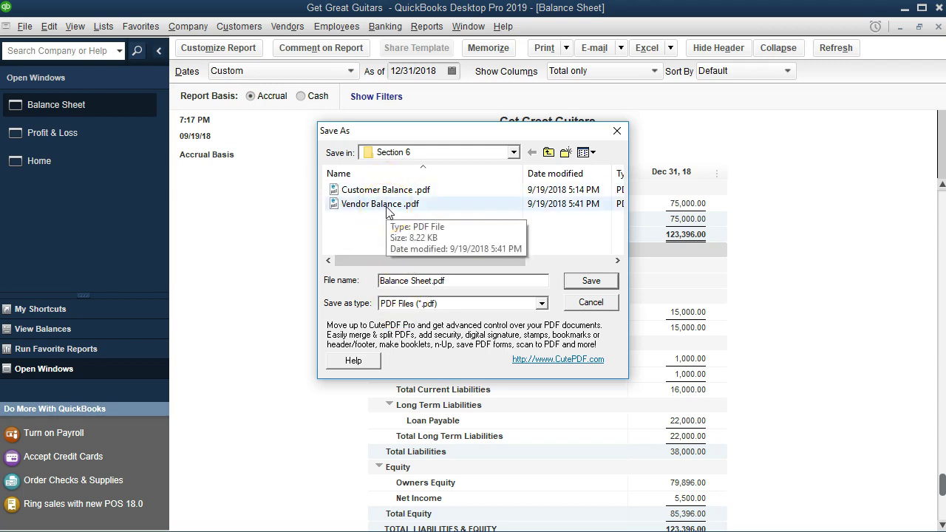
pyautogui.click(382, 237)
pyautogui.click(386, 212)
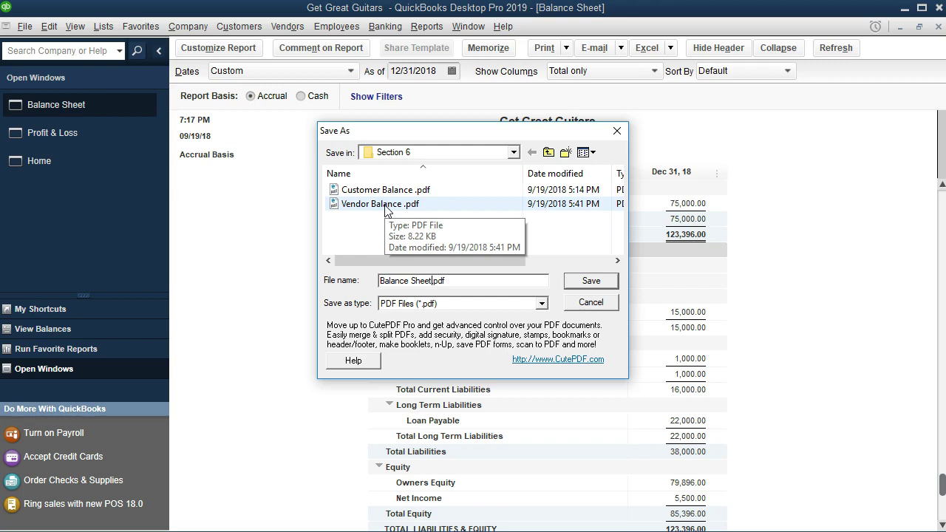
pyautogui.click(576, 282)
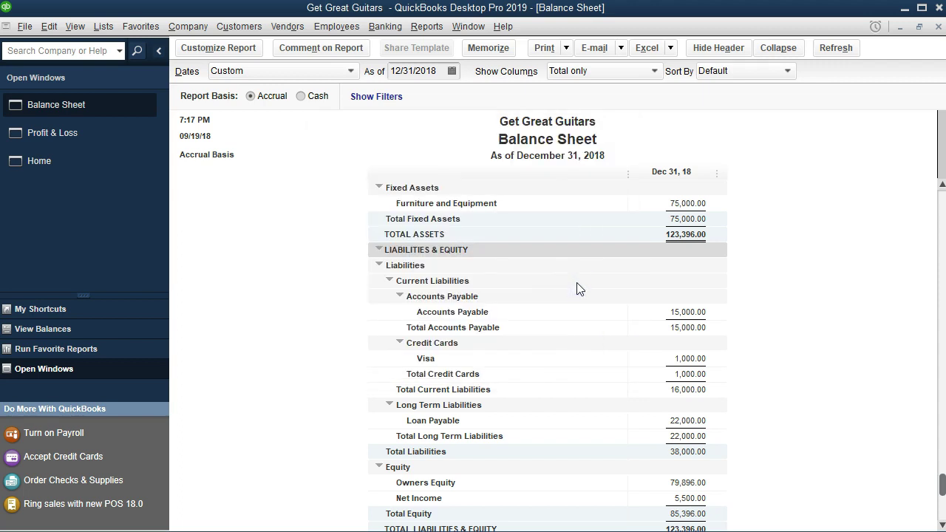